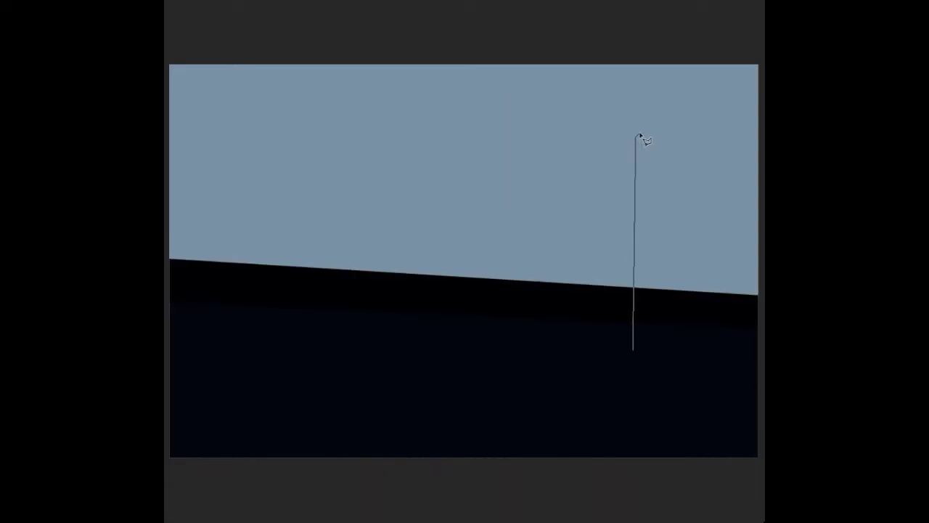
Outline the pole and slanted crossarm with the Polygonal Lasso, redoing the first attempt
left_click(604, 146, "shift")
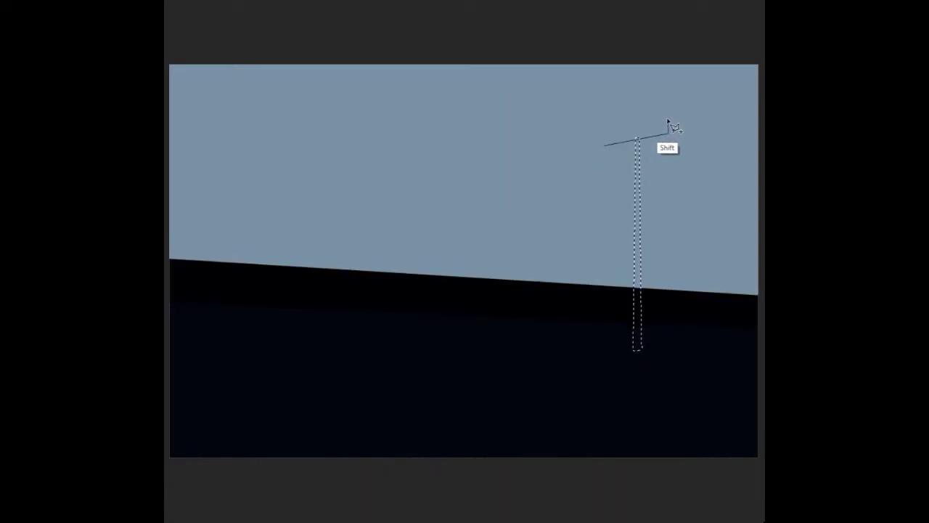
left_click(668, 133)
left_click(668, 117)
left_click(605, 118)
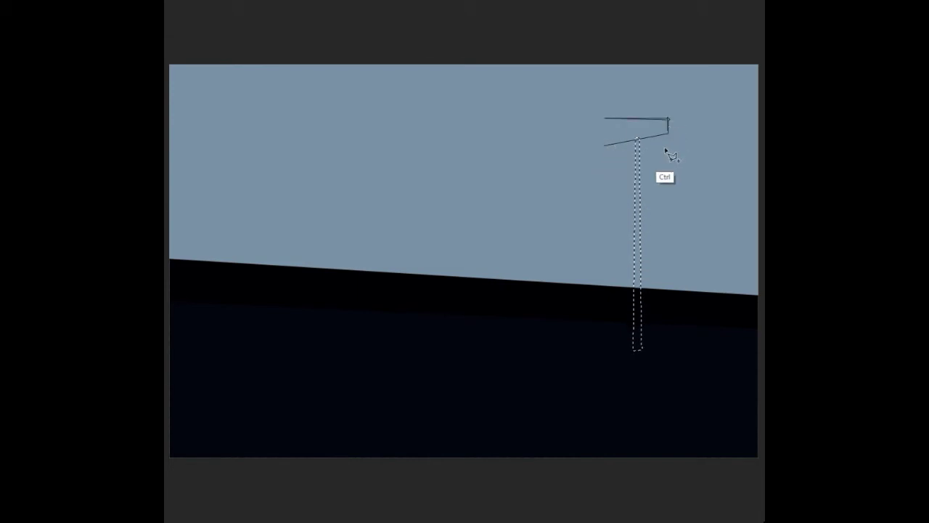
key("ctrl+d")
left_click(642, 136)
left_click(644, 356)
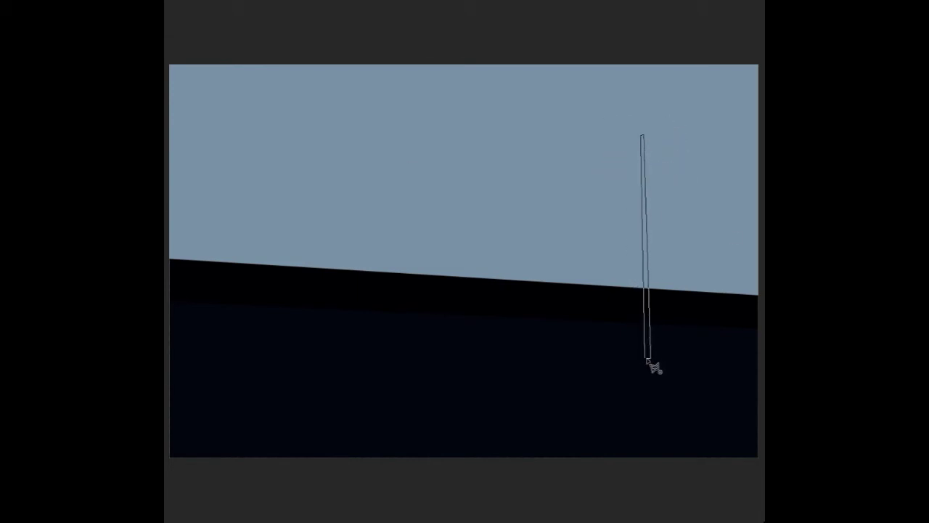
left_click(642, 135)
left_click(616, 143, "shift")
Add an upright prong to the crossarm outline and fill the pole shape solid black
left_click(663, 132)
left_click(663, 108)
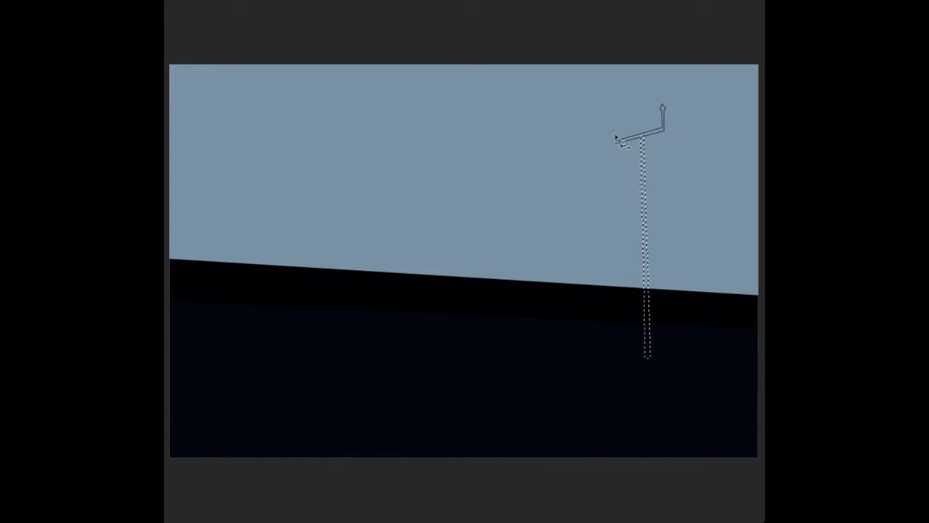
left_click(617, 141)
double_click(614, 117)
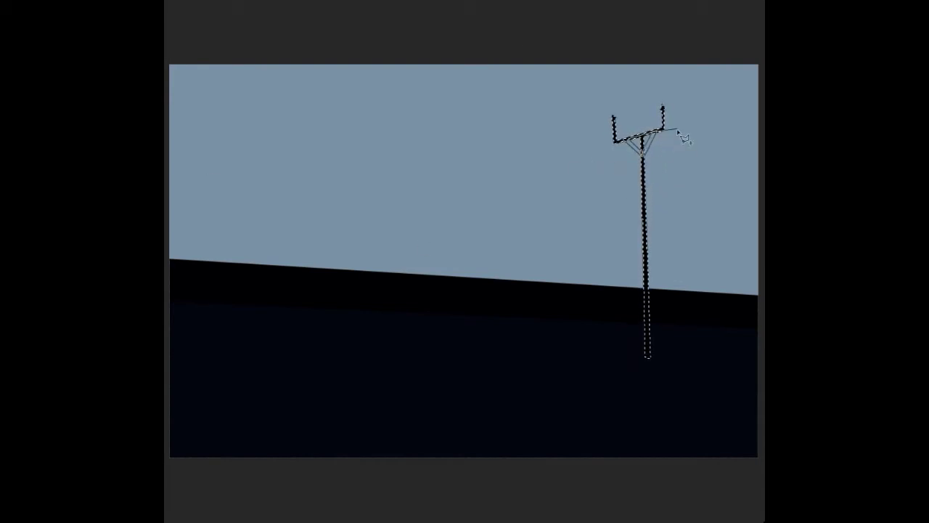
left_click(656, 150)
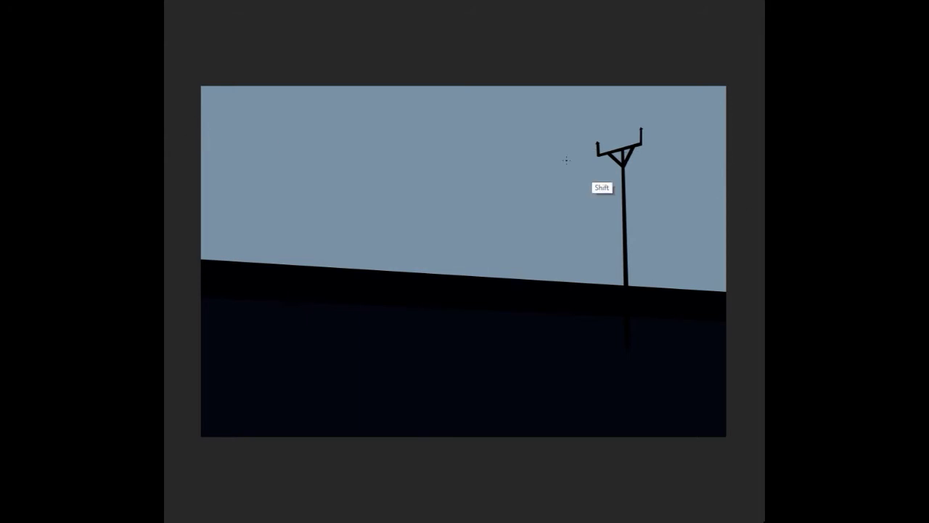
Draw two straight thin wires across the sky to the pole
left_click(191, 108, "shift")
left_click(258, 81, "shift")
key("Return")
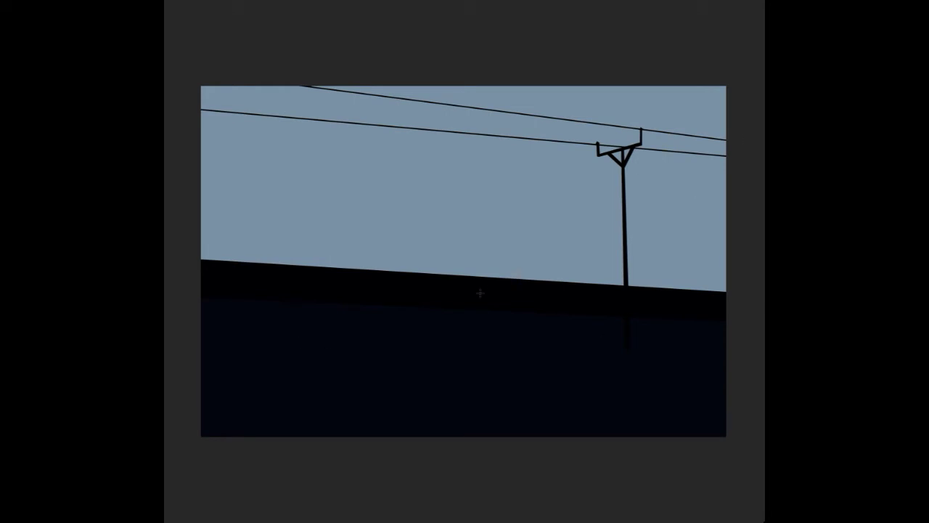
Paint bumpy grey-green hills along the ground band and resize the pole-and-wires layer
mouse_move(510, 317)
left_mouse_down()
mouse_move(307, 305)
mouse_move(383, 287)
left_mouse_up()
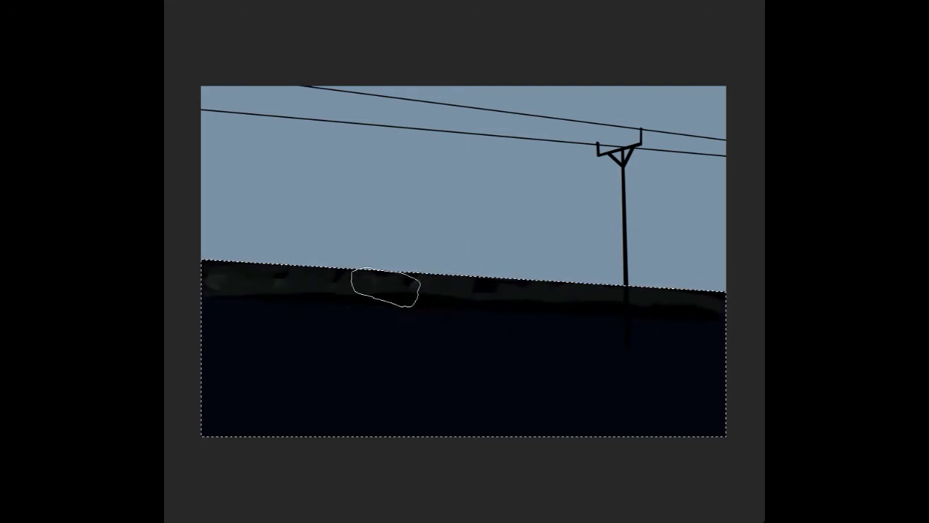
left_click_drag(208, 259, 719, 297)
left_click_drag(247, 298, 359, 299)
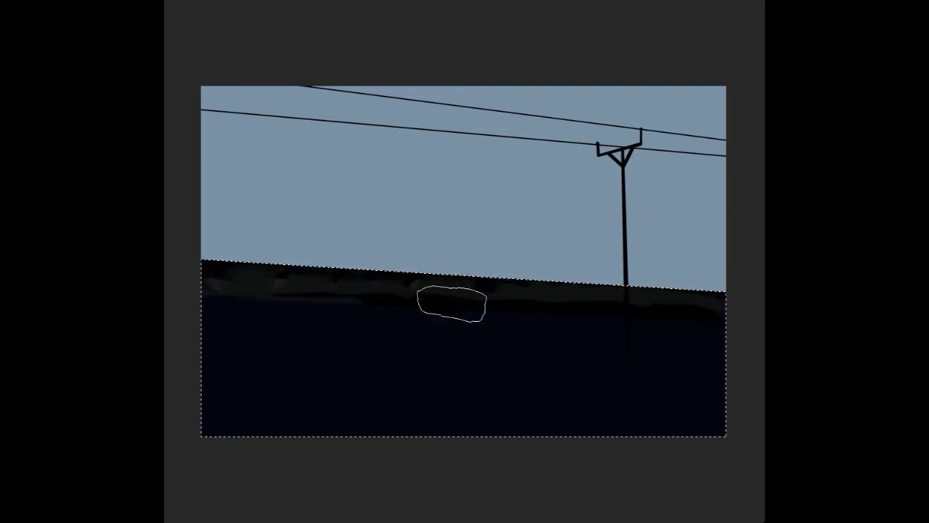
key("ctrl+d")
mouse_move(210, 262)
left_mouse_down()
mouse_move(595, 284)
mouse_move(437, 302)
mouse_move(382, 284)
left_mouse_up()
key("ctrl+t")
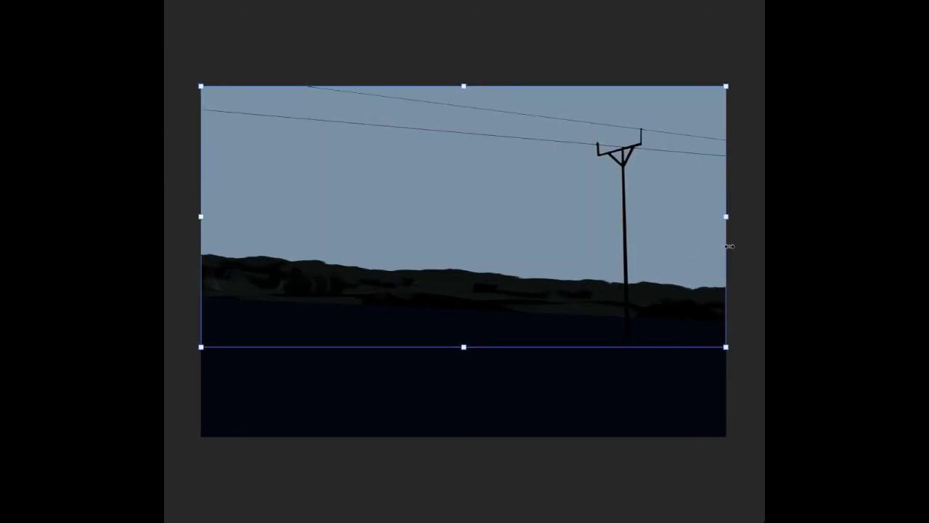
key("Return")
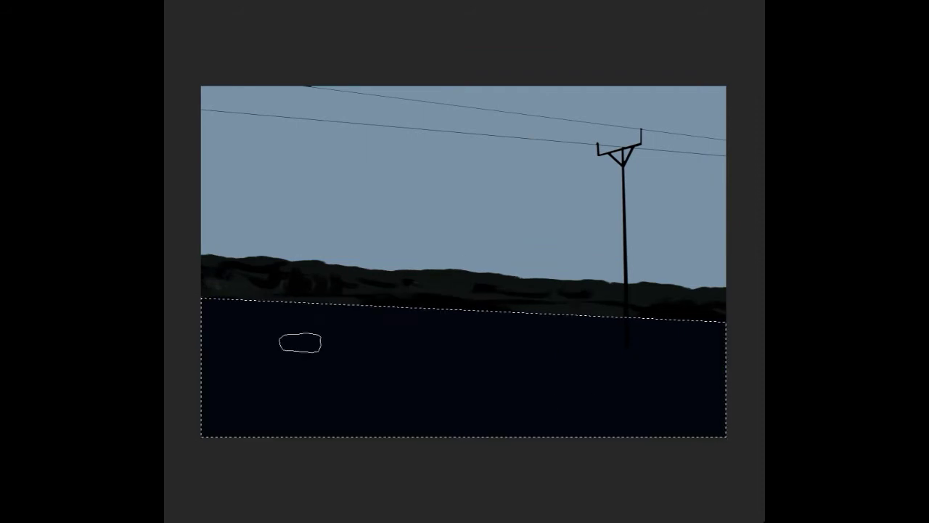
Paint green grass across the foreground with dark green streaks and a shadow at the pole's base
mouse_move(299, 342)
left_mouse_down()
mouse_move(218, 337)
mouse_move(377, 322)
mouse_move(719, 342)
left_mouse_up()
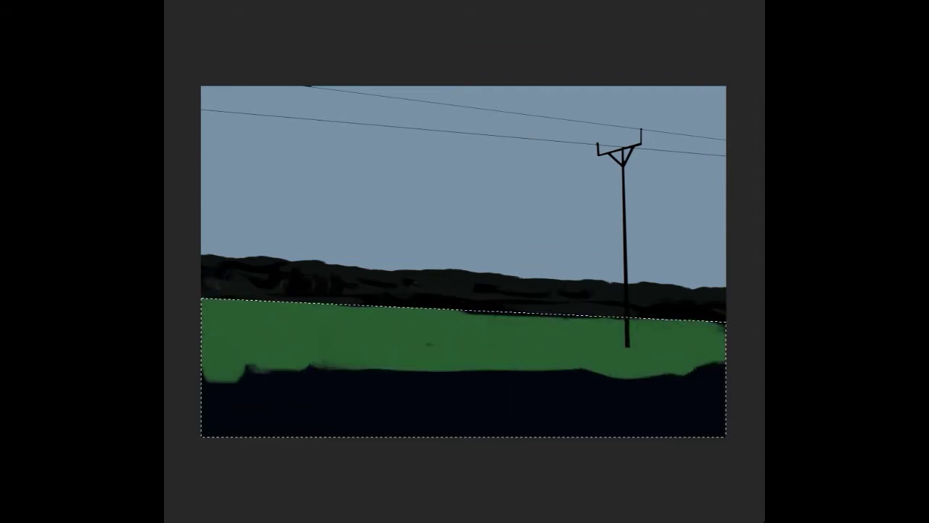
mouse_move(211, 342)
left_mouse_down()
mouse_move(237, 349)
mouse_move(269, 326)
mouse_move(323, 330)
left_mouse_up()
left_click_drag(276, 352, 465, 357)
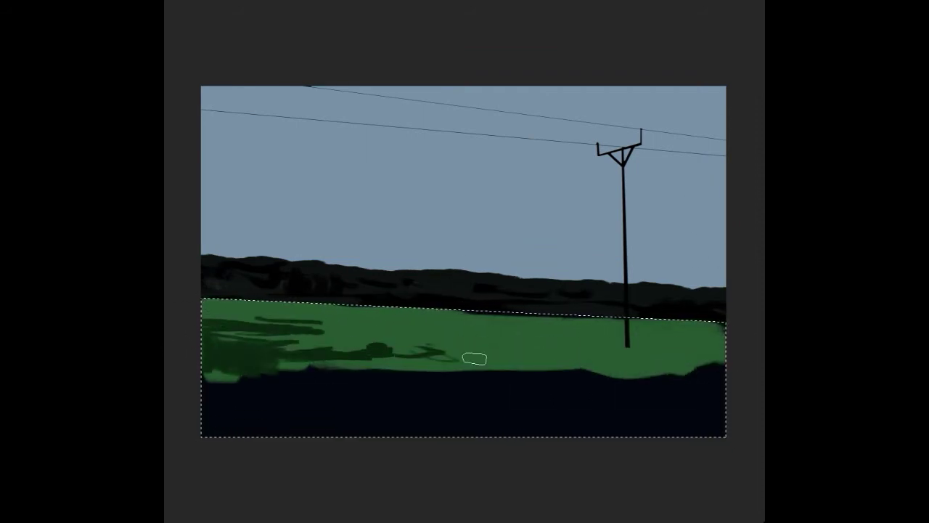
left_click_drag(552, 343, 657, 347)
left_click_drag(211, 311, 356, 308)
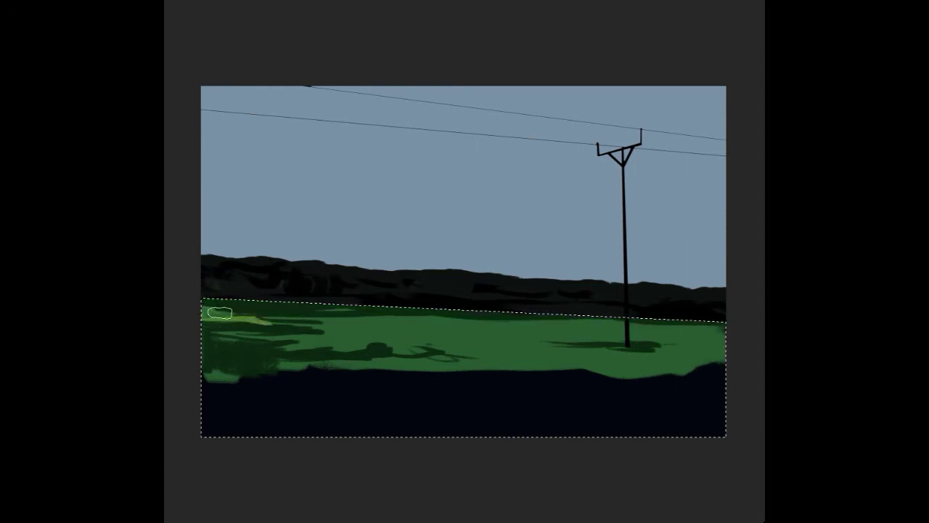
Add light-green highlight streaks through the field and darken its middle and lower edge
left_click_drag(212, 338, 507, 327)
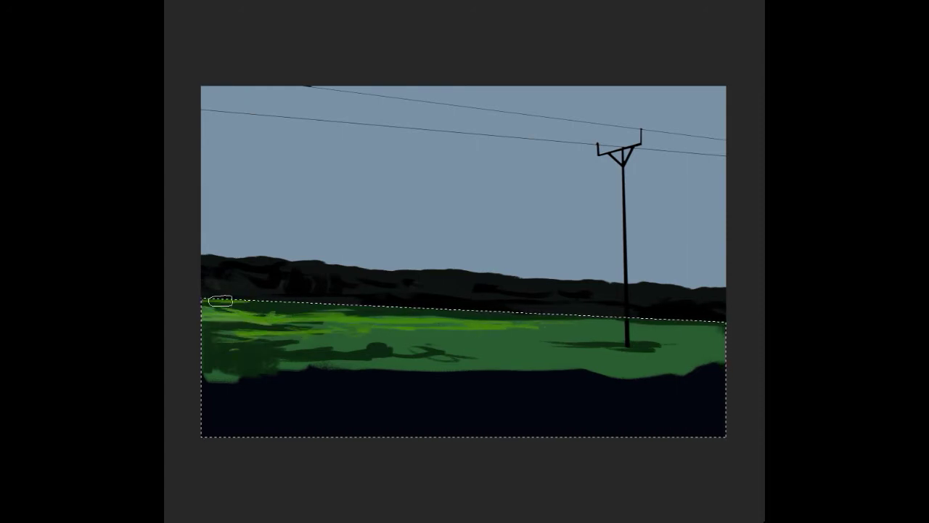
left_click_drag(623, 363, 719, 365)
left_click_drag(719, 333, 584, 333)
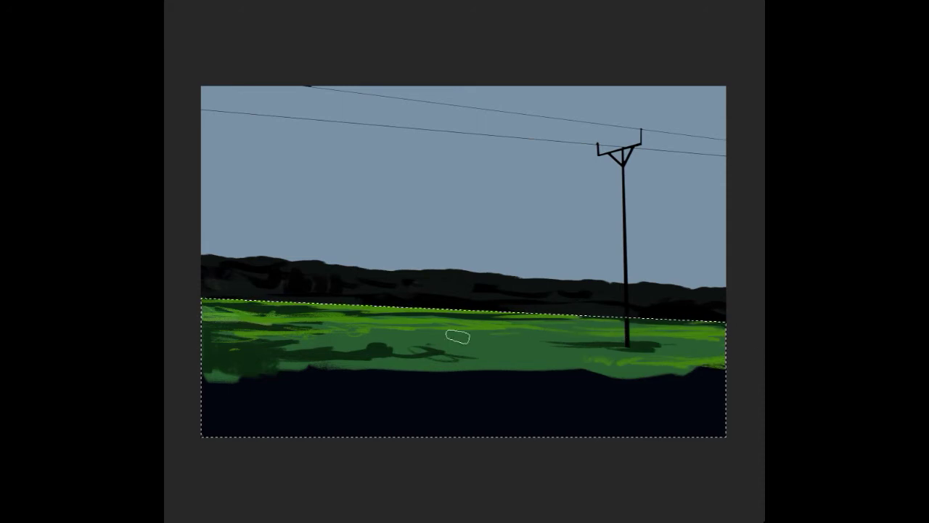
left_click_drag(323, 366, 479, 370)
left_click_drag(365, 338, 562, 344)
mouse_move(374, 338)
left_mouse_down()
mouse_move(270, 344)
mouse_move(595, 332)
mouse_move(450, 352)
left_mouse_up()
left_click_drag(715, 362, 629, 372)
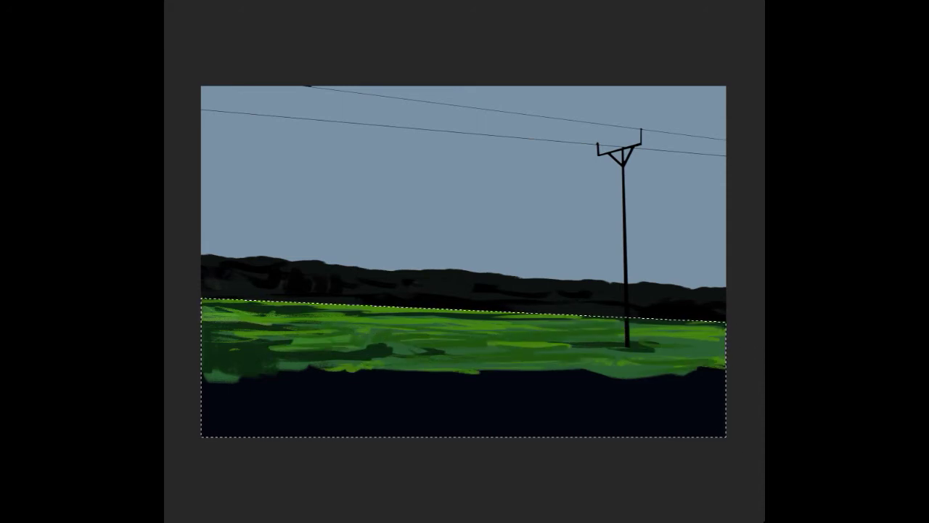
Cover dark patches and orange spots with lighter sampled greens, darkening the field's lower edge
mouse_move(238, 336)
left_mouse_down()
mouse_move(409, 321)
mouse_move(220, 372)
left_mouse_up()
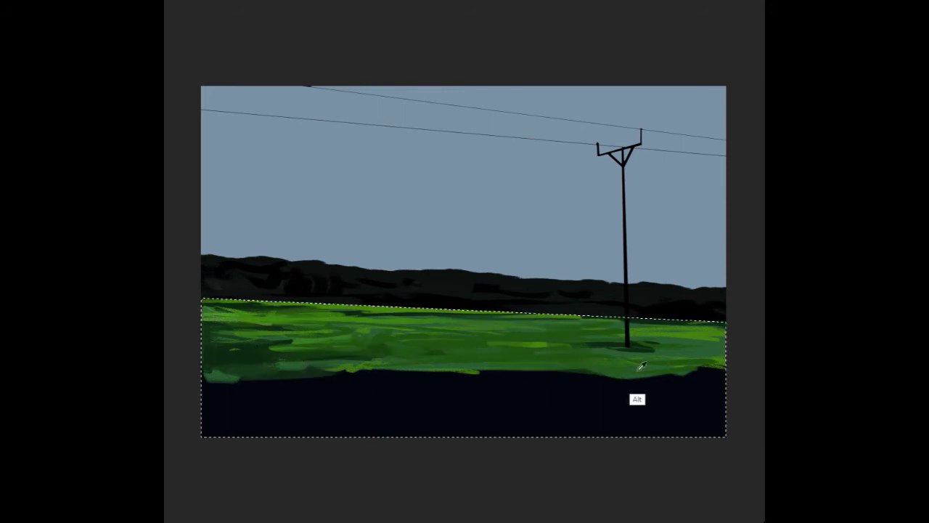
left_click(667, 351, "ctrl")
left_click_drag(601, 349, 719, 360)
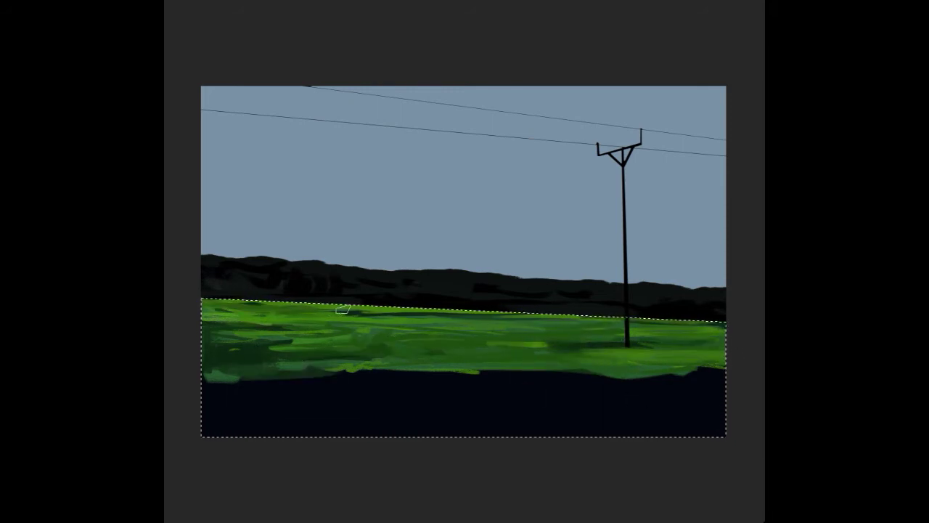
left_click_drag(218, 307, 409, 325)
key("alt")
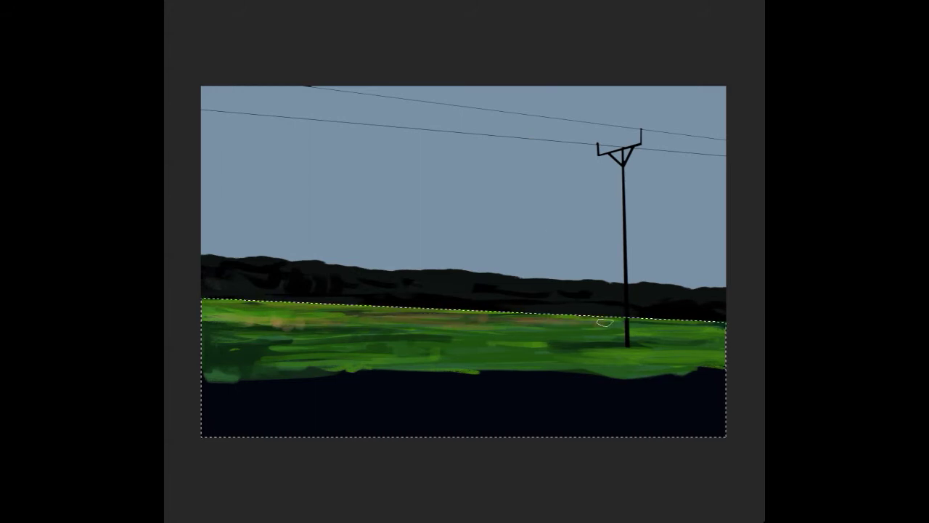
left_click_drag(465, 332, 378, 338)
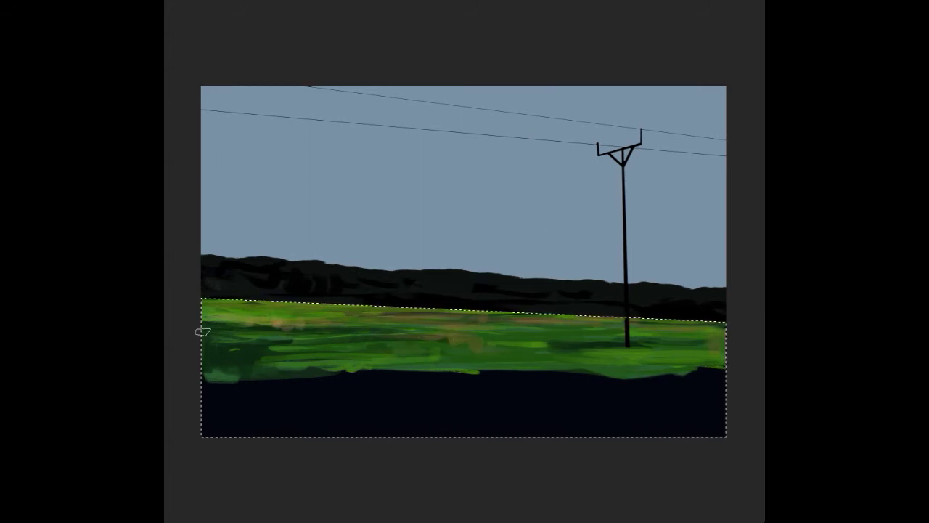
left_click_drag(203, 332, 553, 324)
mouse_move(619, 349)
left_mouse_down()
mouse_move(436, 346)
mouse_move(409, 357)
mouse_move(617, 356)
mouse_move(548, 363)
left_mouse_up()
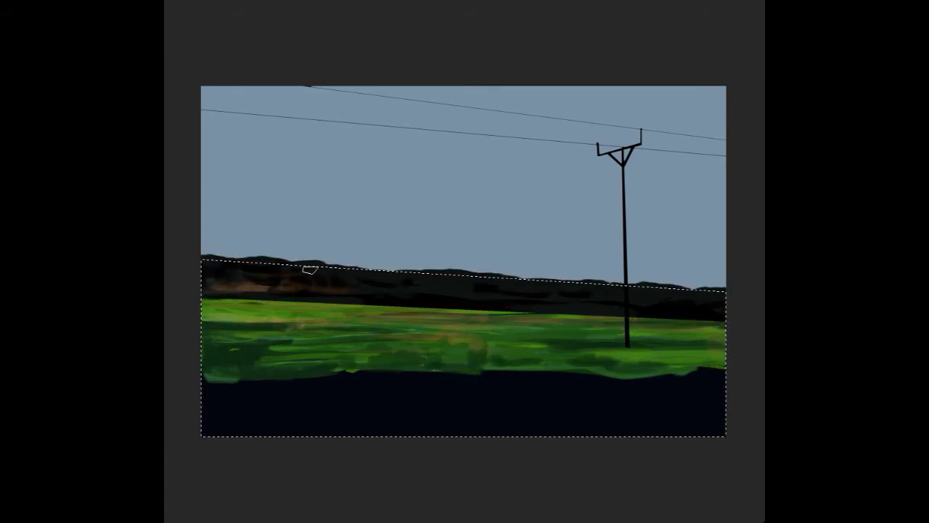
Brush brownish tones into the treeline and sample colours from the sky and grass
left_click_drag(239, 281, 239, 262)
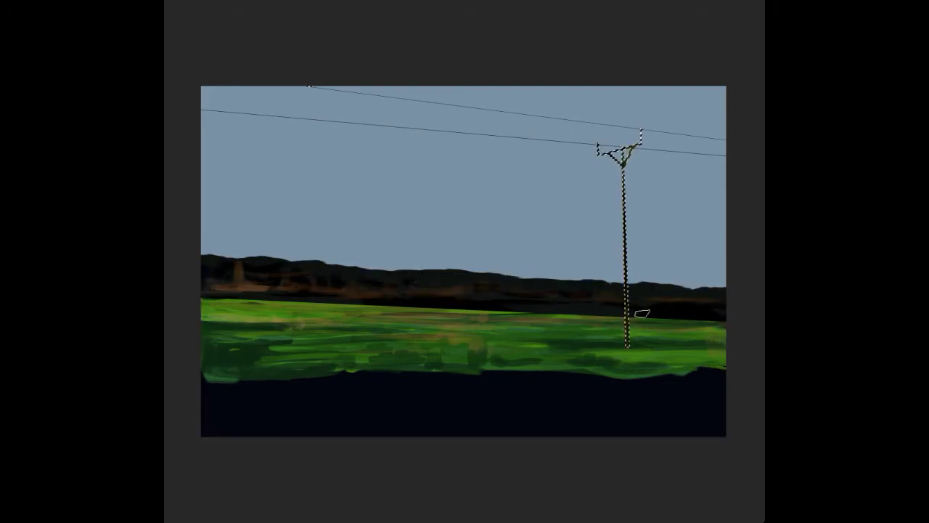
left_click_drag(392, 156, 510, 136)
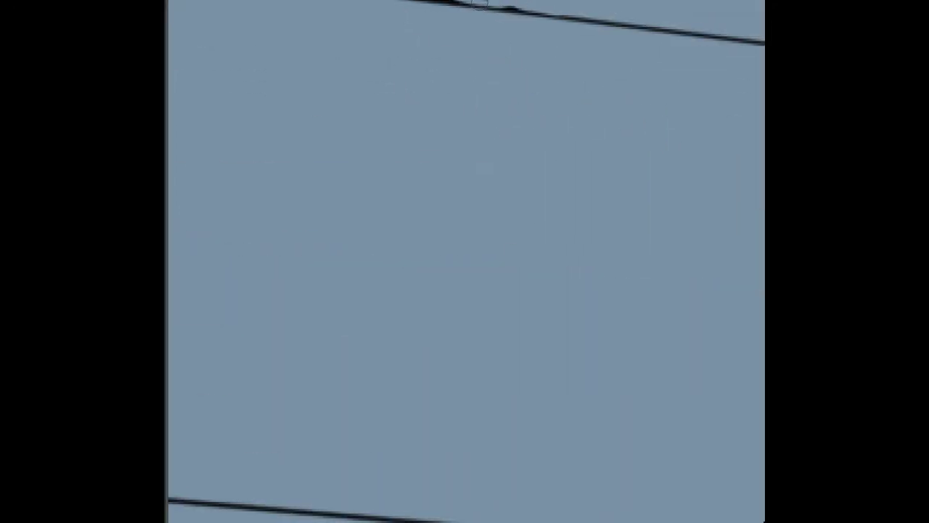
key("alt")
left_click(558, 170, "alt")
left_click(664, 203, "alt")
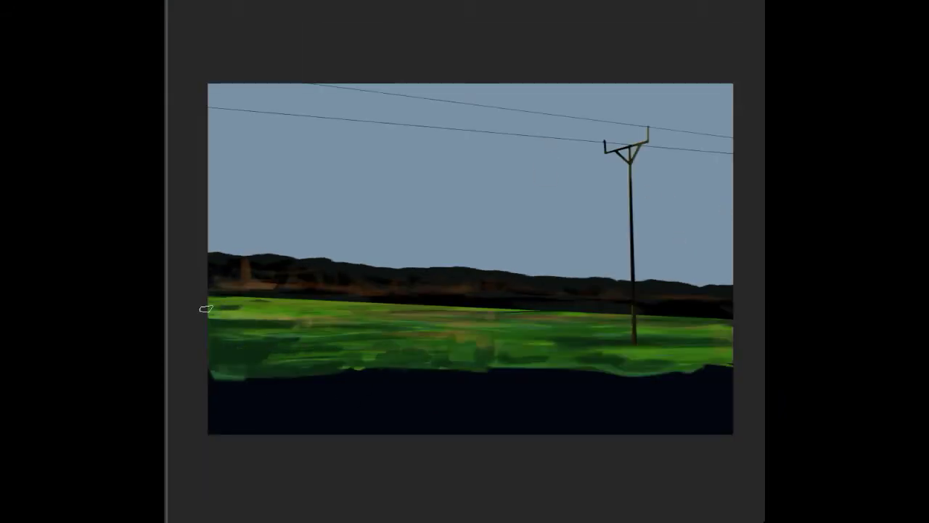
key("alt")
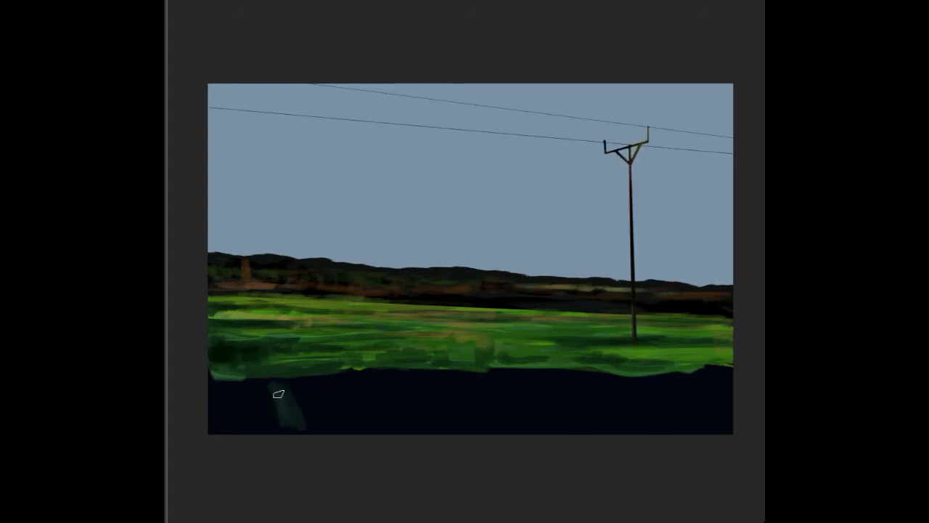
Fill the dark foreground band with teal and brown strokes and an ochre band below the field
left_click_drag(276, 390, 232, 428)
left_click_drag(465, 363, 725, 381)
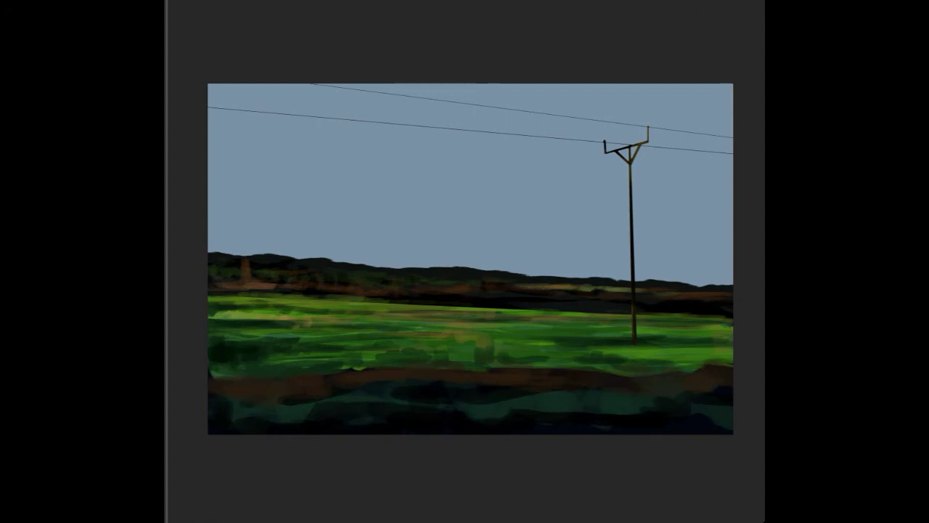
mouse_move(222, 386)
left_mouse_down()
mouse_move(448, 365)
mouse_move(637, 375)
mouse_move(339, 386)
left_mouse_up()
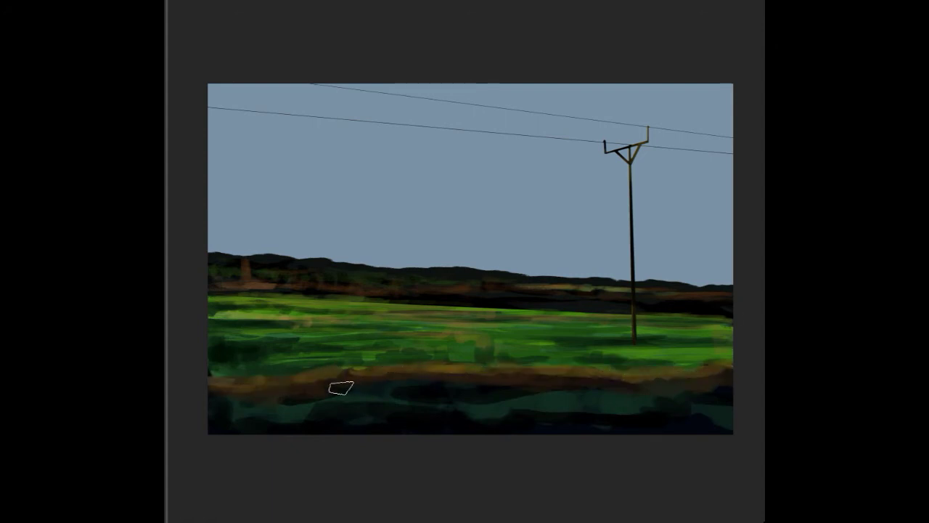
mouse_move(527, 404)
left_mouse_down()
mouse_move(550, 414)
mouse_move(295, 398)
mouse_move(595, 399)
mouse_move(696, 418)
left_mouse_up()
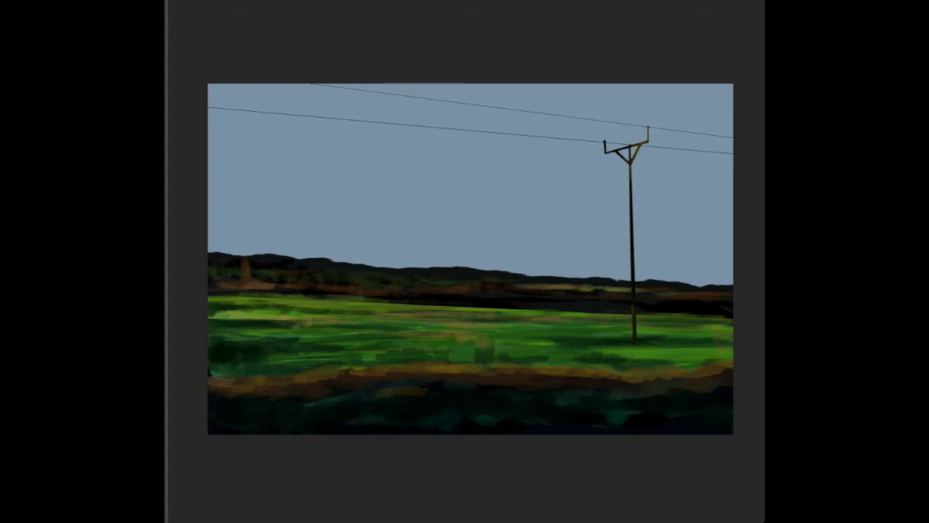
Paint a yellow highlight along the ochre strip, soften it with Gaussian Blur twice, and add a thin highlight
mouse_move(225, 382)
left_mouse_down()
mouse_move(687, 360)
mouse_move(661, 375)
left_mouse_up()
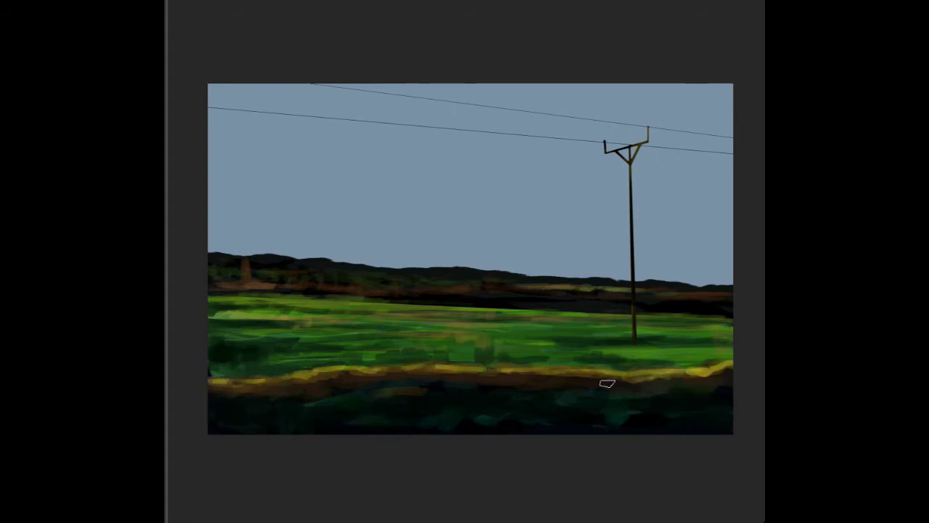
key("Return")
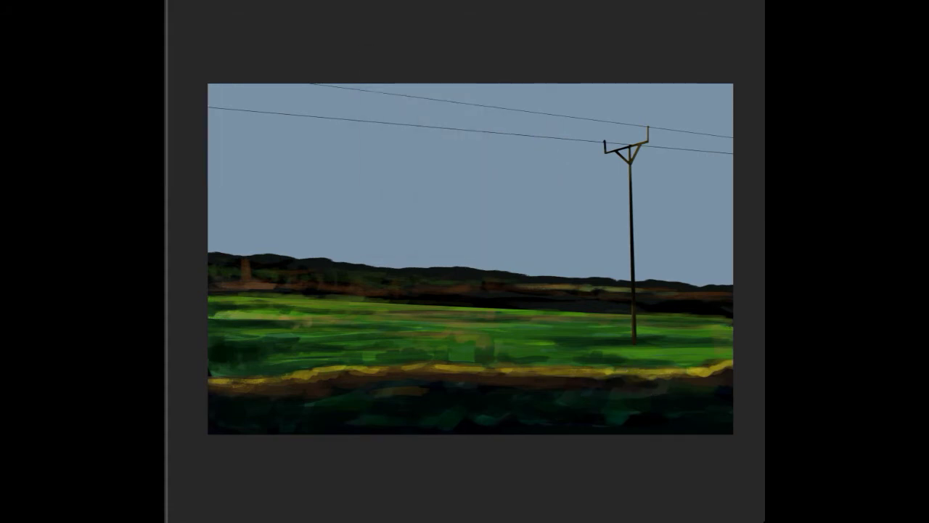
key("ctrl+alt+f")
key("Return")
mouse_move(645, 395)
left_mouse_down()
mouse_move(529, 392)
mouse_move(448, 421)
left_mouse_up()
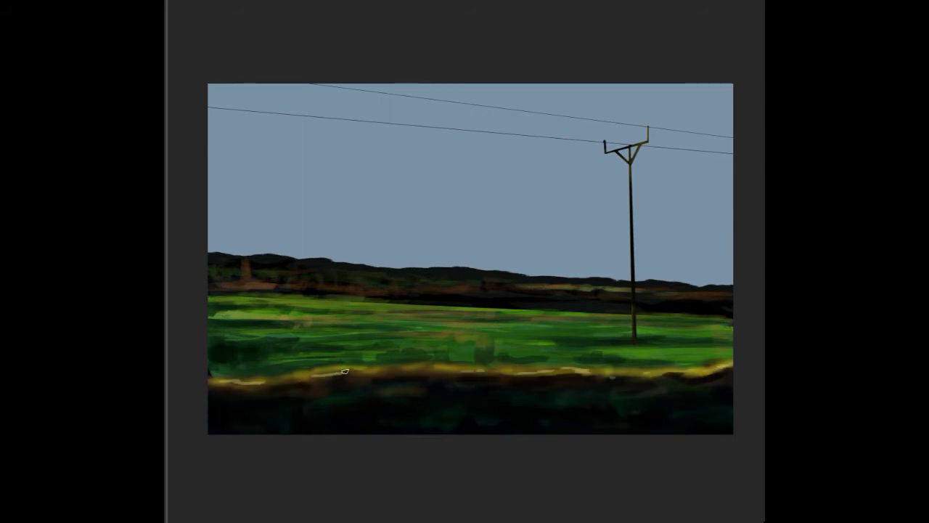
left_click_drag(345, 372, 441, 372)
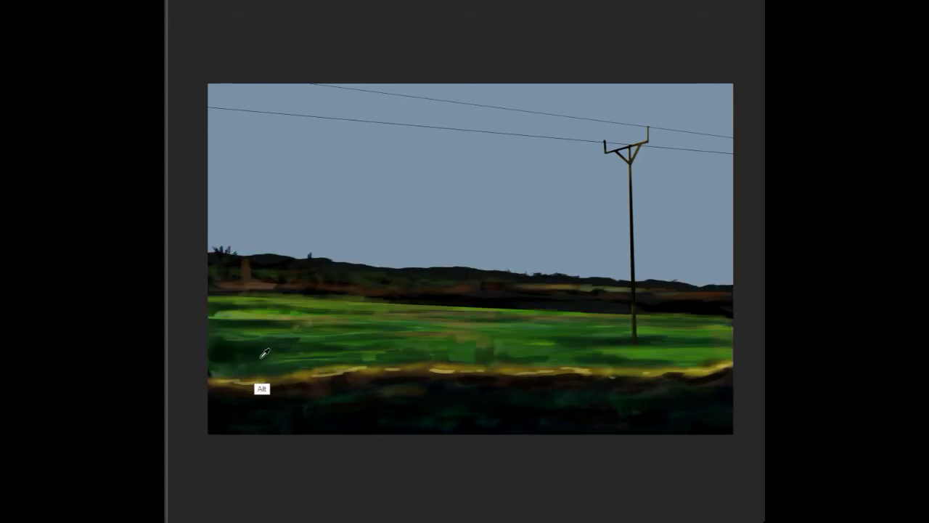
Brush darker and sampled lighter green streaks across the field, then start repainting the grey sky blue
mouse_move(258, 346)
left_mouse_down()
mouse_move(342, 321)
mouse_move(410, 325)
left_mouse_up()
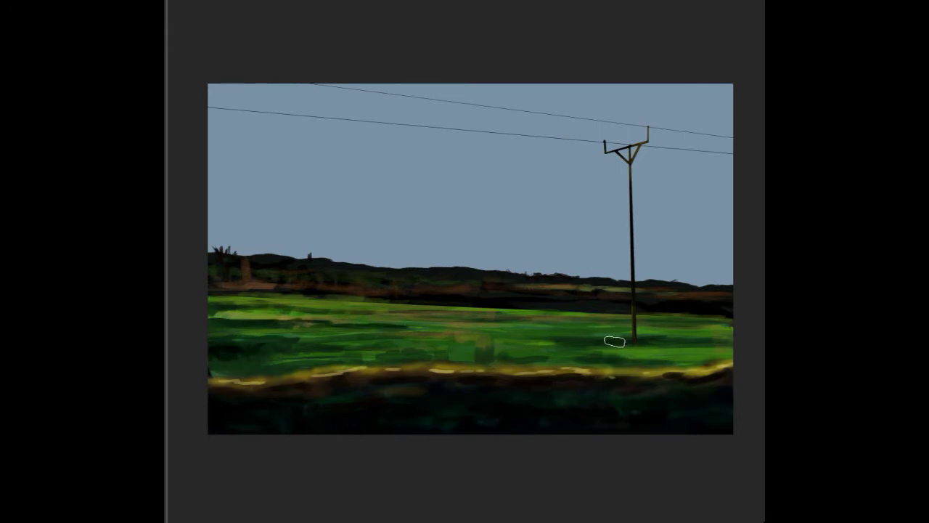
left_click(239, 379)
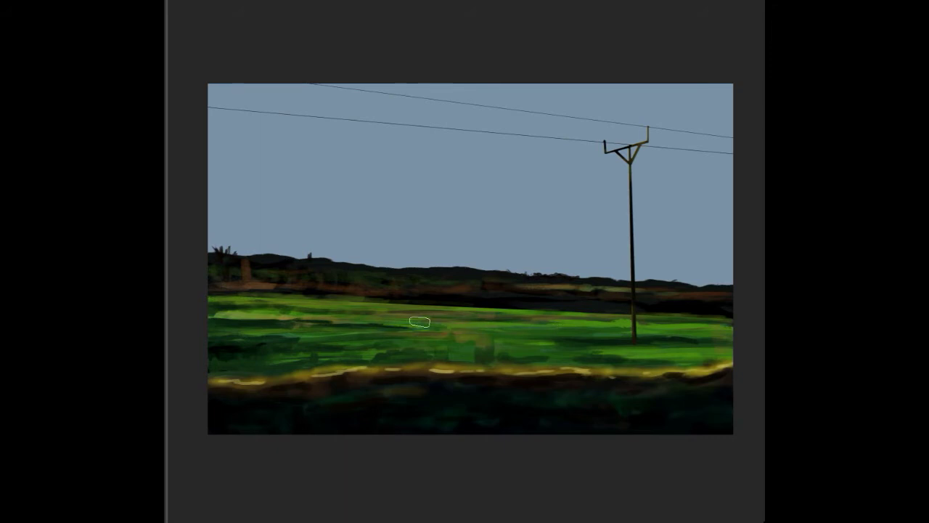
key("alt")
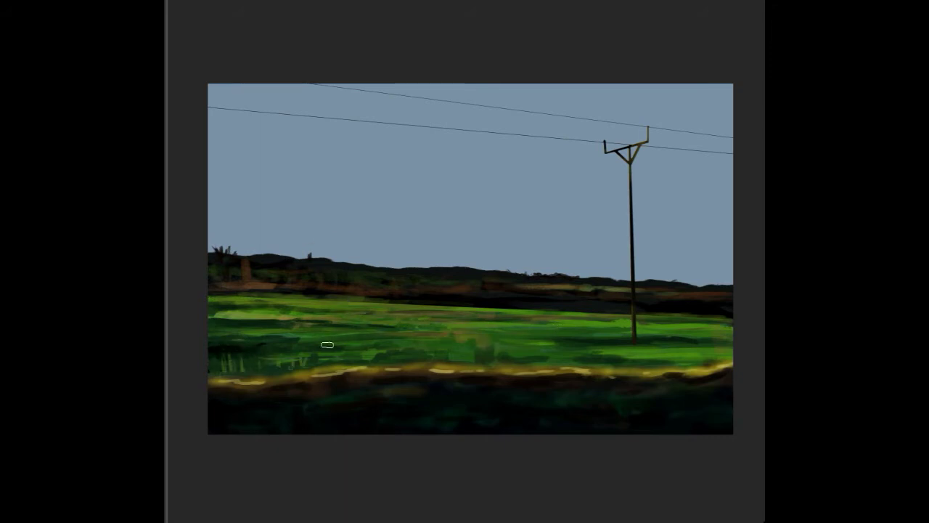
left_click_drag(218, 315, 328, 315)
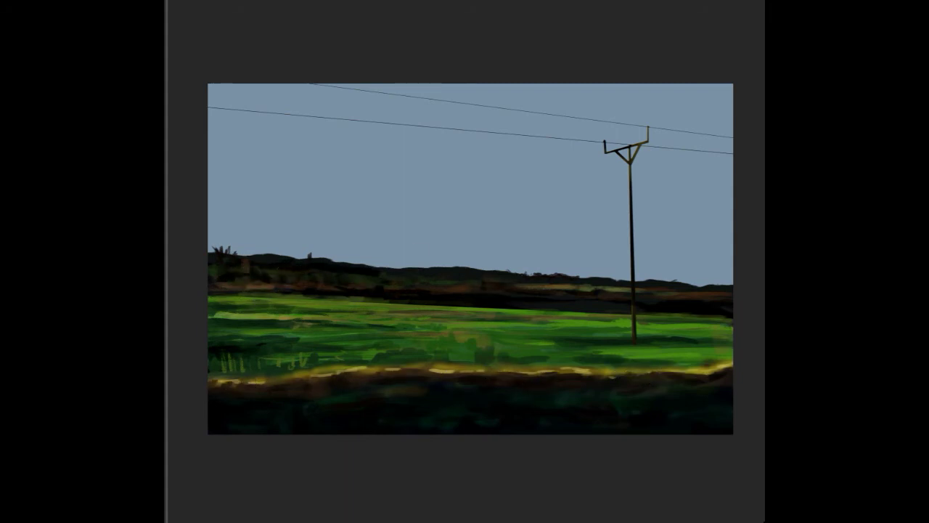
mouse_move(254, 109)
left_mouse_down()
mouse_move(208, 239)
mouse_move(450, 116)
left_mouse_up()
Repaint the sky in blues with whitish clouds at right and deeper blue top-left
mouse_move(566, 240)
left_mouse_down()
mouse_move(695, 166)
mouse_move(588, 154)
mouse_move(622, 145)
mouse_move(257, 266)
mouse_move(326, 232)
mouse_move(664, 156)
mouse_move(494, 166)
mouse_move(405, 128)
mouse_move(465, 91)
left_mouse_up()
mouse_move(697, 280)
left_mouse_down()
mouse_move(719, 247)
mouse_move(705, 207)
mouse_move(577, 258)
mouse_move(509, 201)
mouse_move(674, 114)
mouse_move(606, 79)
mouse_move(450, 145)
left_mouse_up()
mouse_move(233, 138)
left_mouse_down()
mouse_move(270, 93)
mouse_move(311, 104)
mouse_move(240, 167)
left_mouse_up()
Protect the pole and wires with a selection and smooth the cloud streaks with a larger blue brush
left_click(835, 291, "ctrl")
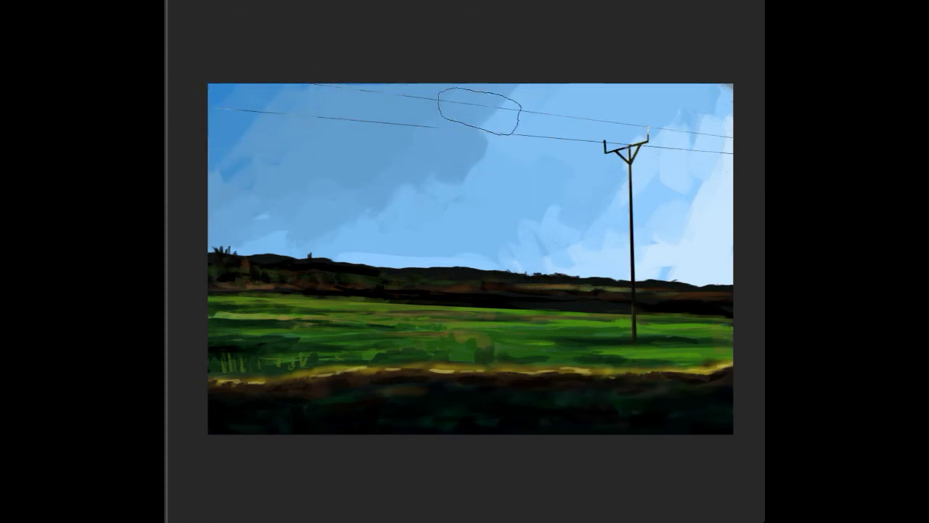
left_click(762, 297, "ctrl+shift")
key("ctrl+d")
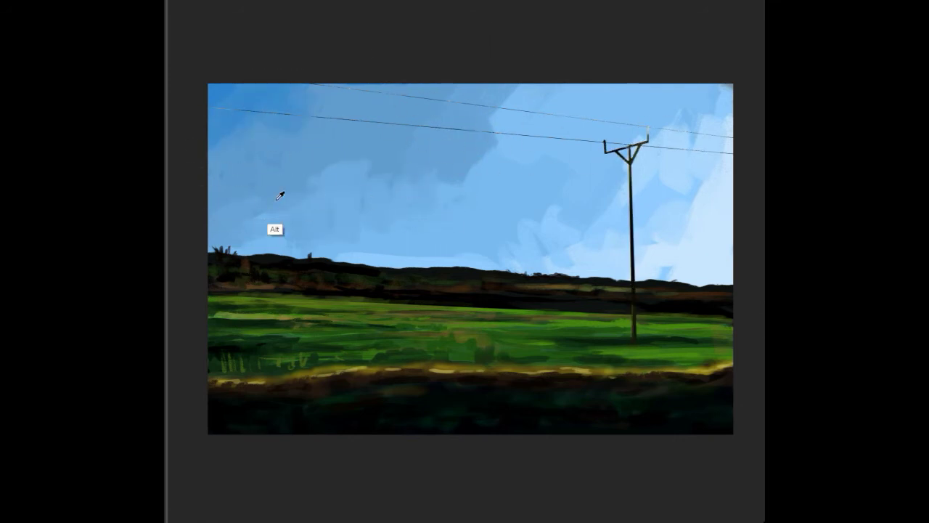
key("bracketright")
key("bracketright")
key("bracketright")
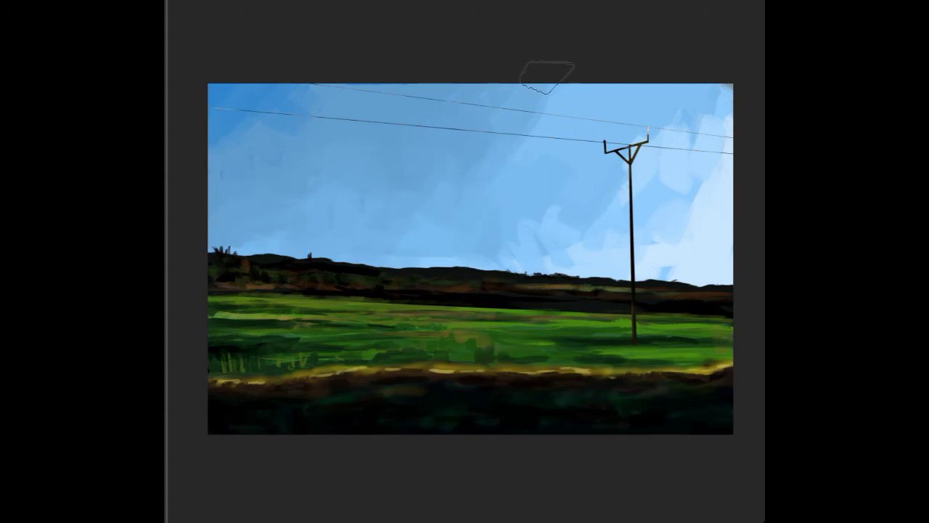
left_click_drag(545, 84, 528, 253)
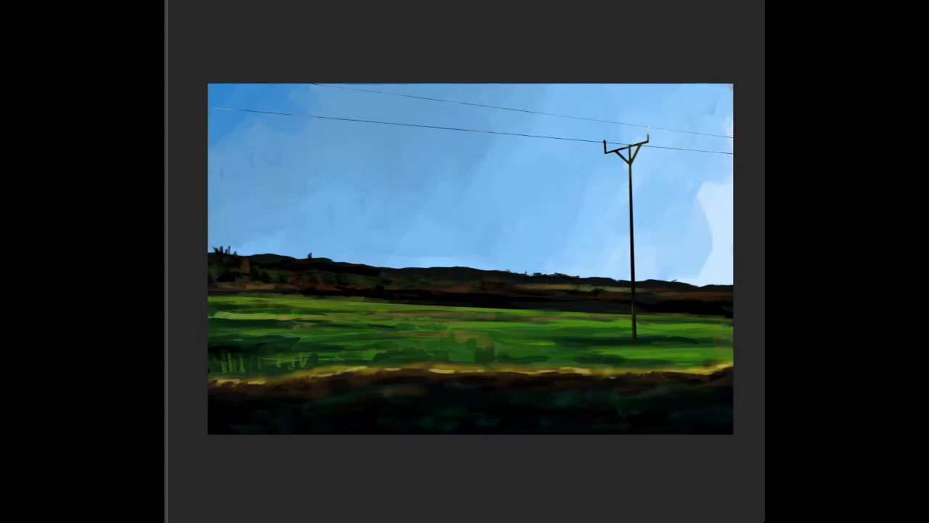
key("ctrl+shift+d")
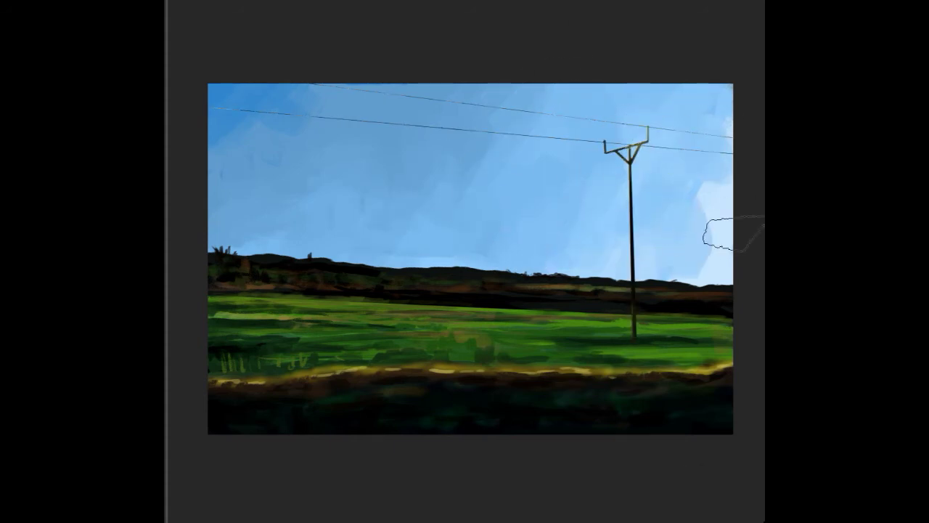
key("ctrl+d")
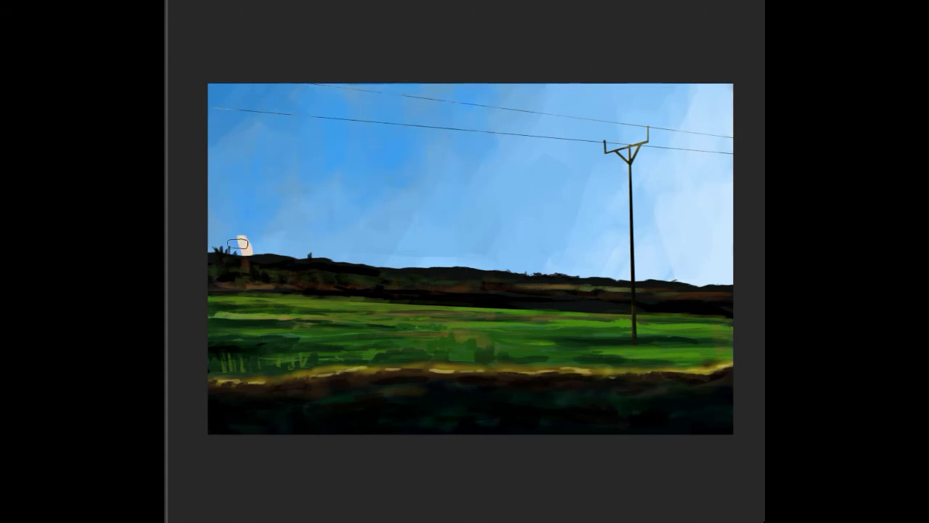
Brush a cream cloud band across the horizon and a cream cloud in the top-right sky
mouse_move(237, 244)
left_mouse_down()
mouse_move(280, 222)
mouse_move(356, 236)
left_mouse_up()
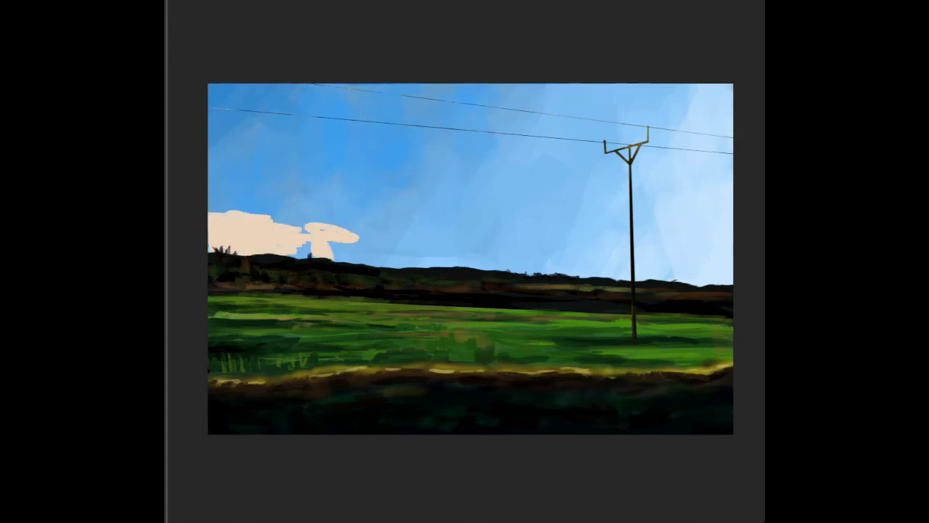
key("ctrl+shift+d")
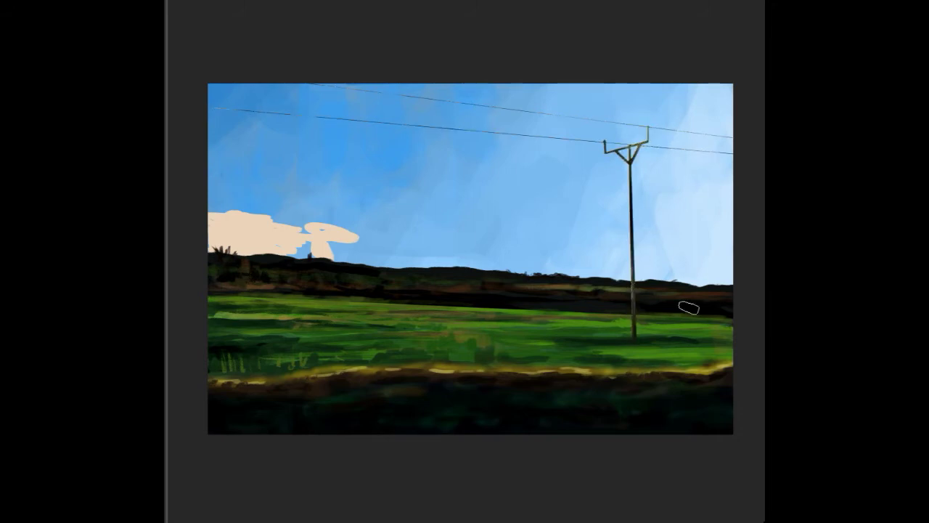
mouse_move(299, 249)
left_mouse_down()
mouse_move(363, 239)
mouse_move(730, 265)
left_mouse_up()
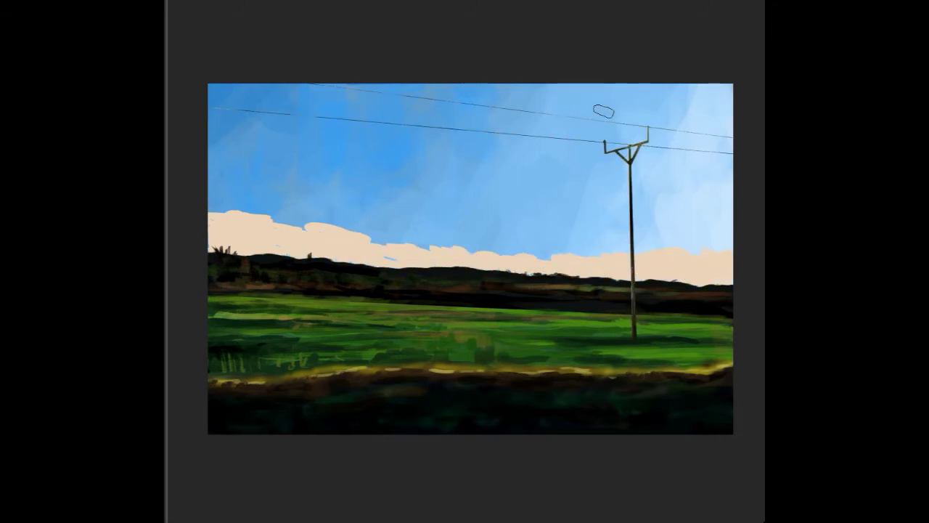
mouse_move(543, 83)
left_mouse_down()
mouse_move(633, 104)
mouse_move(726, 94)
mouse_move(701, 98)
mouse_move(730, 131)
mouse_move(624, 112)
left_mouse_up()
Select the cream clouds and shade them with grey-blue and lavender
key("alt")
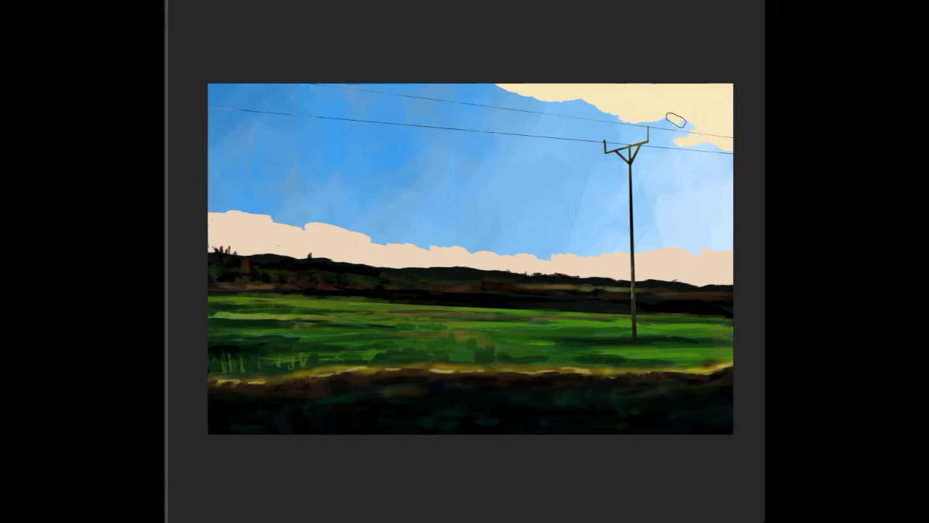
left_click(676, 120)
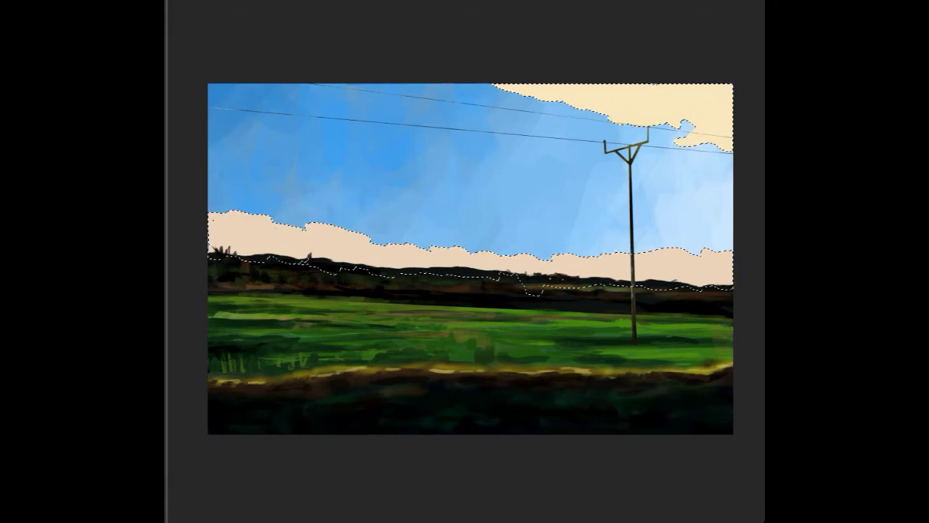
mouse_move(210, 217)
left_mouse_down()
mouse_move(297, 229)
mouse_move(225, 232)
mouse_move(305, 254)
mouse_move(250, 237)
mouse_move(341, 241)
mouse_move(364, 254)
left_mouse_up()
left_click_drag(688, 267, 475, 263)
Lighten the horizon cloud edge and paint dark grey clouds near the pole with cream highlights
key("ctrl+d")
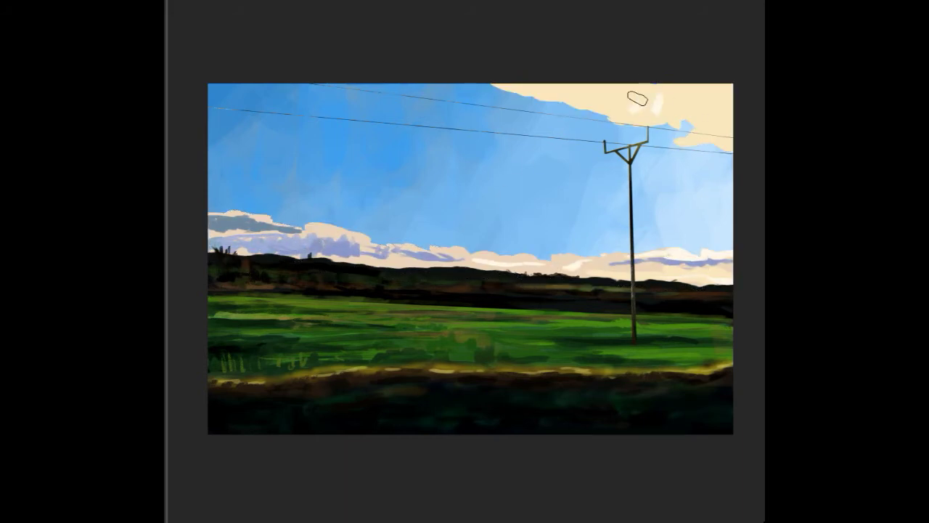
left_click_drag(639, 101, 724, 138)
left_click_drag(533, 274, 591, 273)
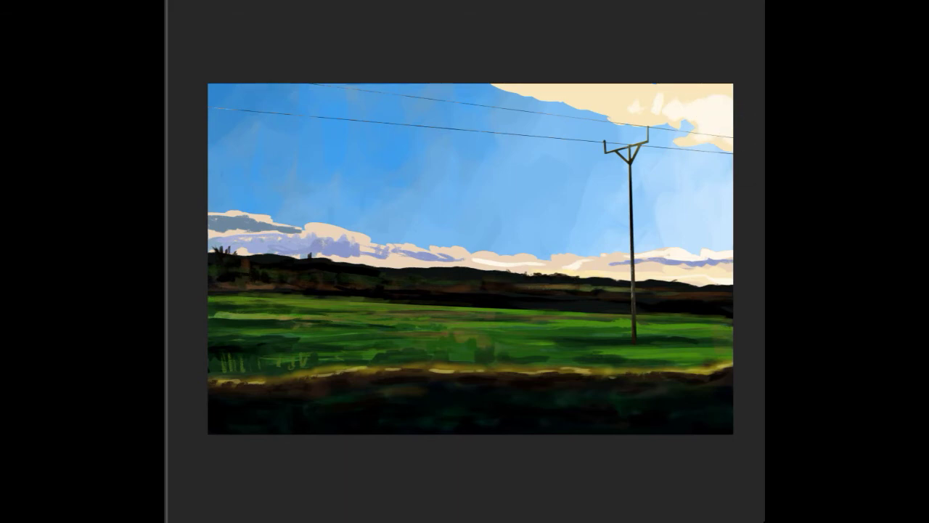
mouse_move(465, 220)
left_mouse_down()
mouse_move(559, 233)
mouse_move(662, 217)
mouse_move(734, 227)
left_mouse_up()
left_click_drag(668, 207, 706, 208)
left_click_drag(585, 213, 672, 218)
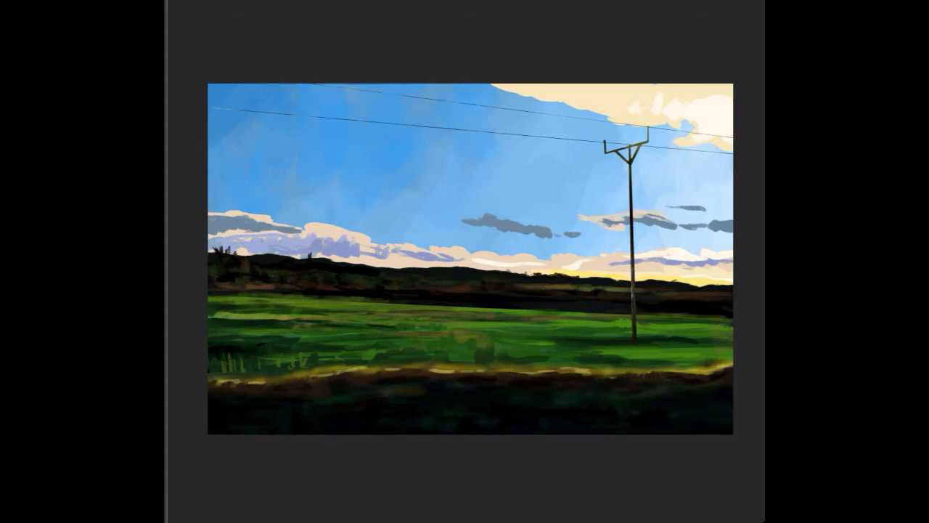
Paint lavender shadows, grey tones and cream highlights into the left clouds
left_click_drag(202, 247, 403, 265)
left_click_drag(464, 217, 538, 222)
left_click_drag(367, 255, 390, 256)
left_click_drag(302, 231, 392, 247)
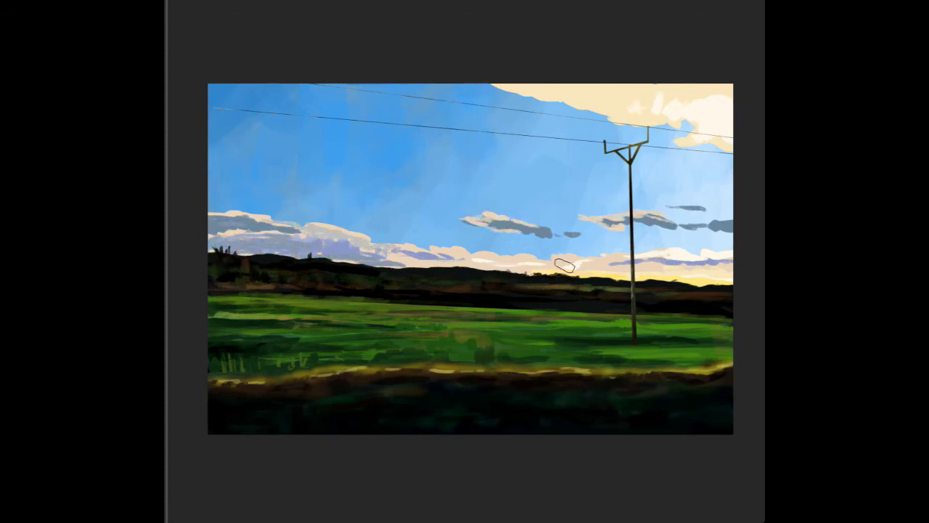
left_click_drag(227, 241, 283, 229)
left_click_drag(207, 214, 268, 212)
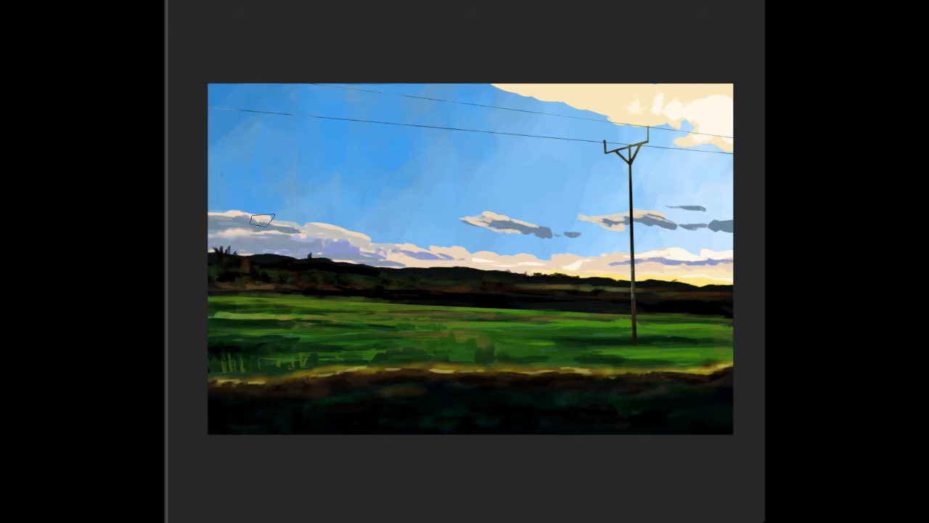
left_click_drag(218, 226, 287, 231)
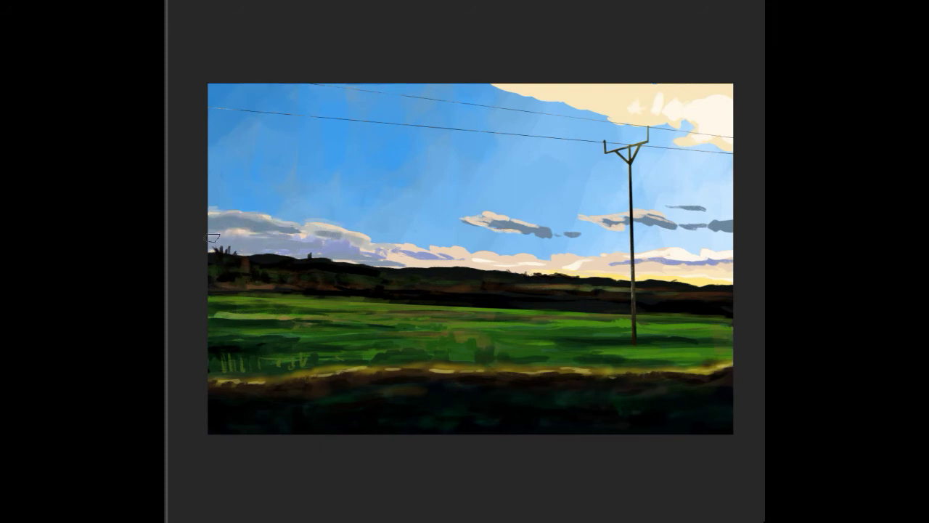
left_click_drag(218, 223, 421, 260)
Darken lower cloud undersides, brighten the horizon band, and soften the top cream cloud over grey shading
left_click_drag(355, 254, 483, 258)
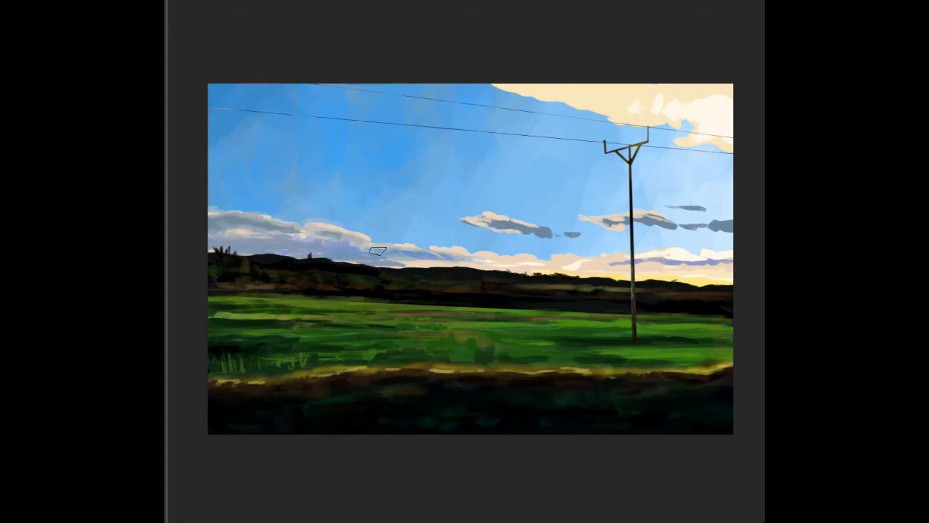
mouse_move(431, 243)
left_mouse_down()
mouse_move(295, 225)
mouse_move(214, 228)
mouse_move(212, 211)
mouse_move(261, 233)
left_mouse_up()
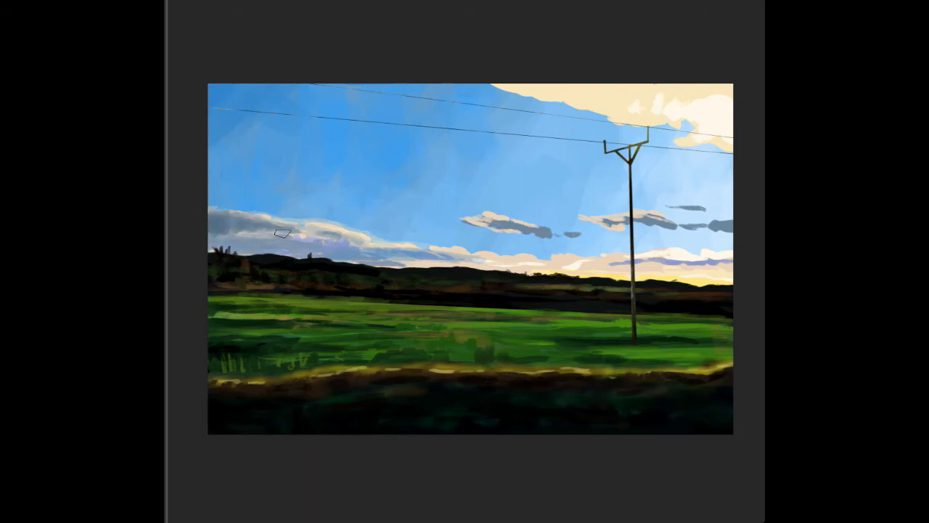
left_click_drag(647, 249, 596, 263)
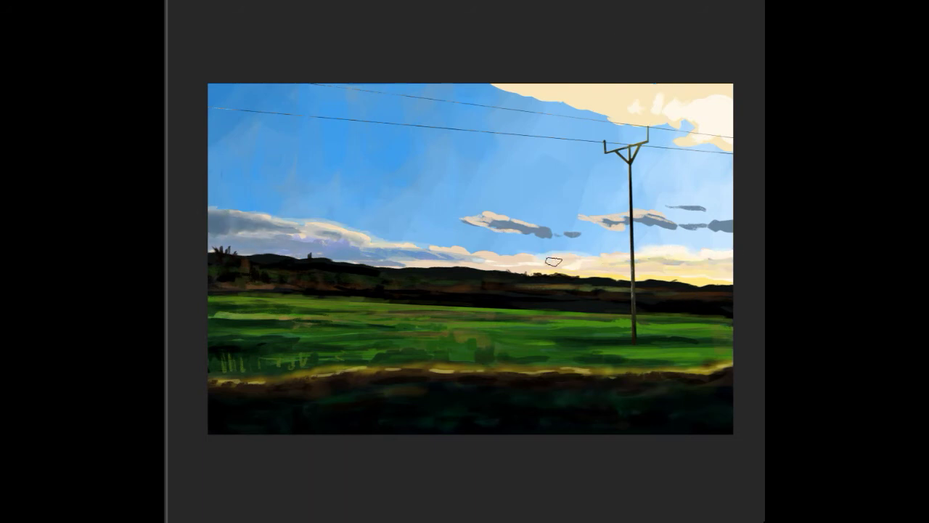
mouse_move(427, 252)
left_mouse_down()
mouse_move(385, 267)
mouse_move(341, 242)
mouse_move(225, 233)
left_mouse_up()
mouse_move(639, 81)
left_mouse_down()
mouse_move(556, 83)
mouse_move(653, 87)
mouse_move(566, 104)
mouse_move(724, 120)
mouse_move(649, 99)
mouse_move(508, 87)
left_mouse_up()
mouse_move(509, 87)
left_mouse_down()
mouse_move(705, 143)
mouse_move(685, 125)
mouse_move(566, 117)
left_mouse_up()
mouse_move(566, 116)
left_mouse_down()
mouse_move(479, 86)
mouse_move(654, 101)
left_mouse_up()
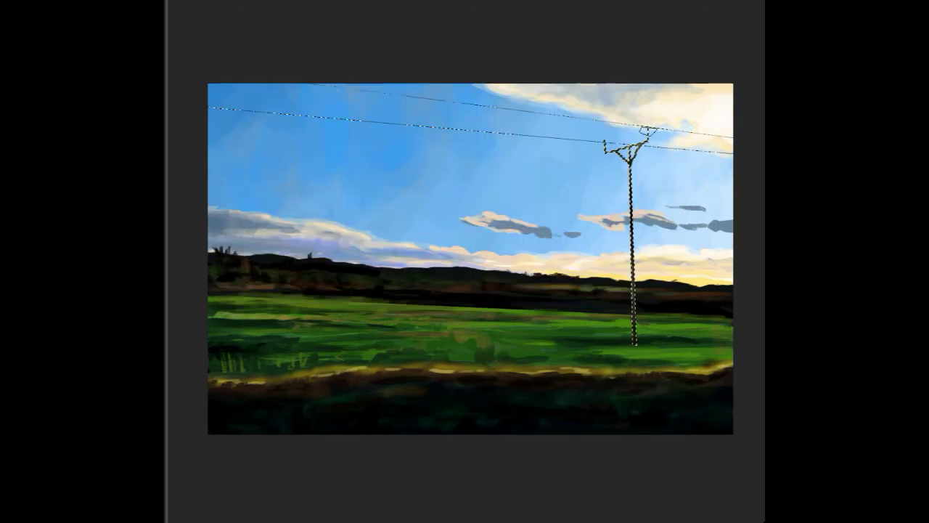
Brush cream highlights onto the small cloud near the pole and the left-edge cloud
left_click_drag(653, 127, 633, 322)
key("ctrl+d")
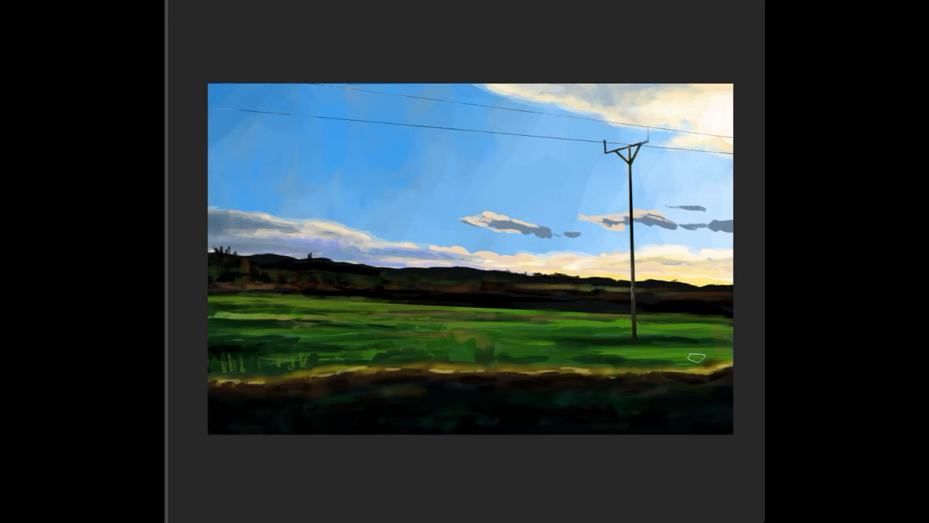
mouse_move(483, 220)
left_mouse_down()
mouse_move(576, 235)
mouse_move(682, 218)
mouse_move(730, 226)
mouse_move(520, 231)
mouse_move(516, 213)
mouse_move(472, 222)
mouse_move(570, 229)
mouse_move(682, 210)
left_mouse_up()
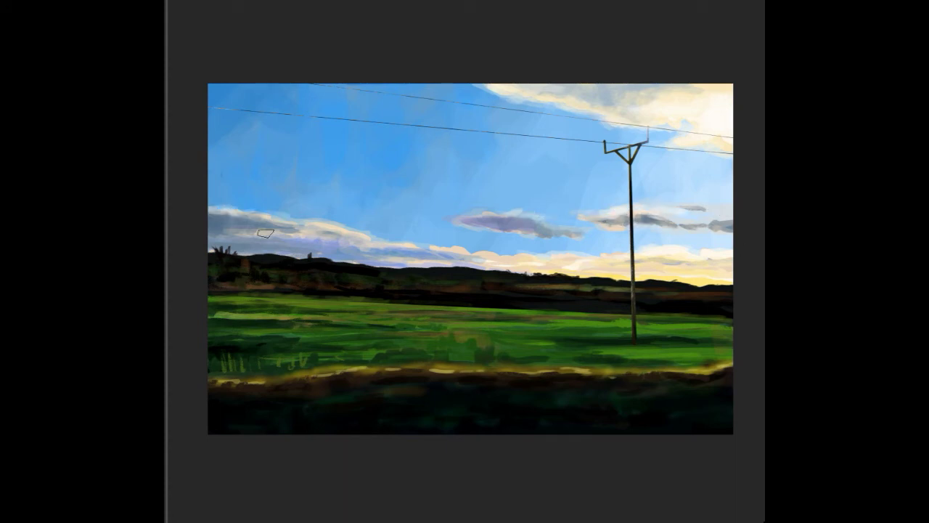
left_click_drag(266, 233, 212, 226)
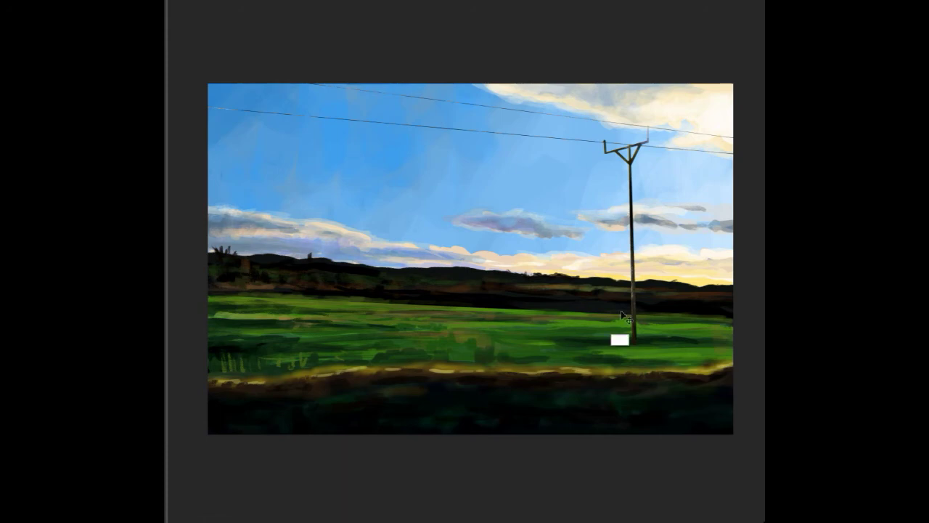
scroll(226, 343, "up", 2)
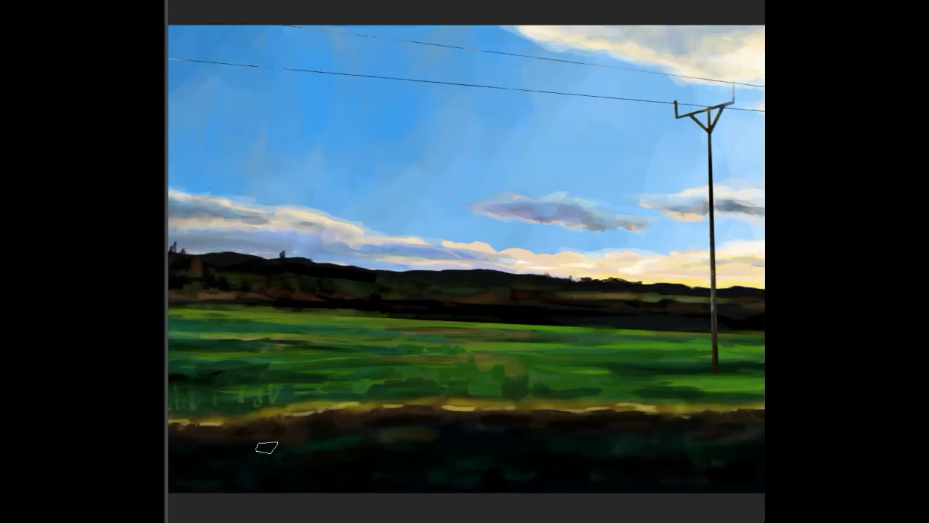
Brush grass-blade texture over the lower-left field using greens sampled from the painting
left_click_drag(177, 437, 354, 419)
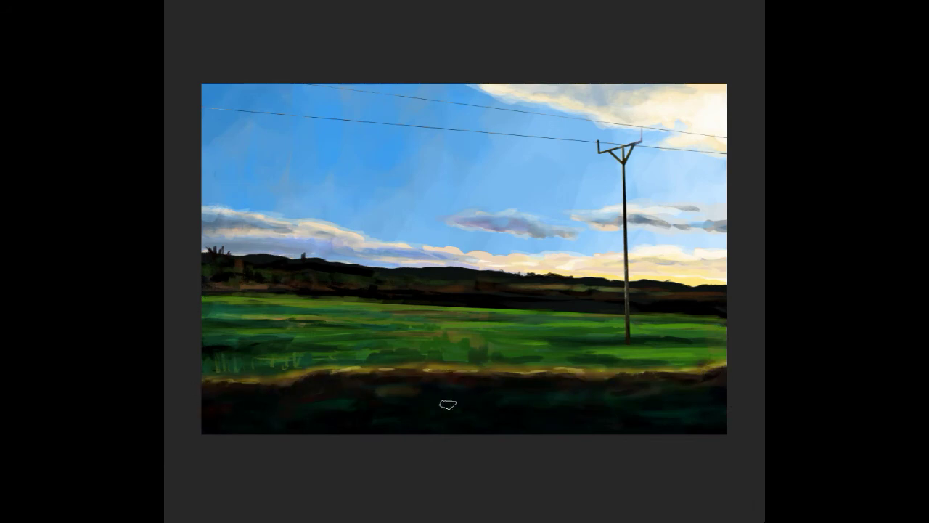
right_click(695, 326, "alt+shift")
key("alt")
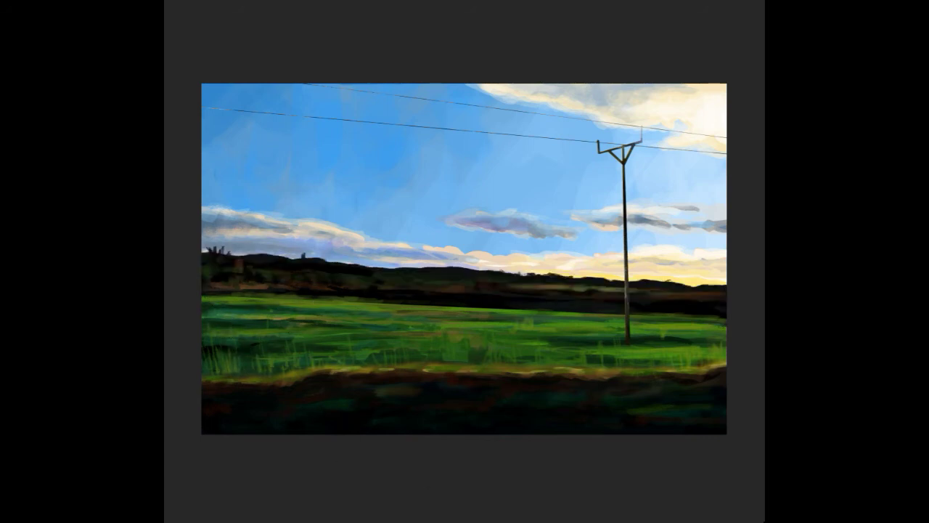
left_click(679, 408)
Paint a light yellowish edge along the field's bottom and pale sunbeams from the top-right cloud
left_click(666, 425, "alt")
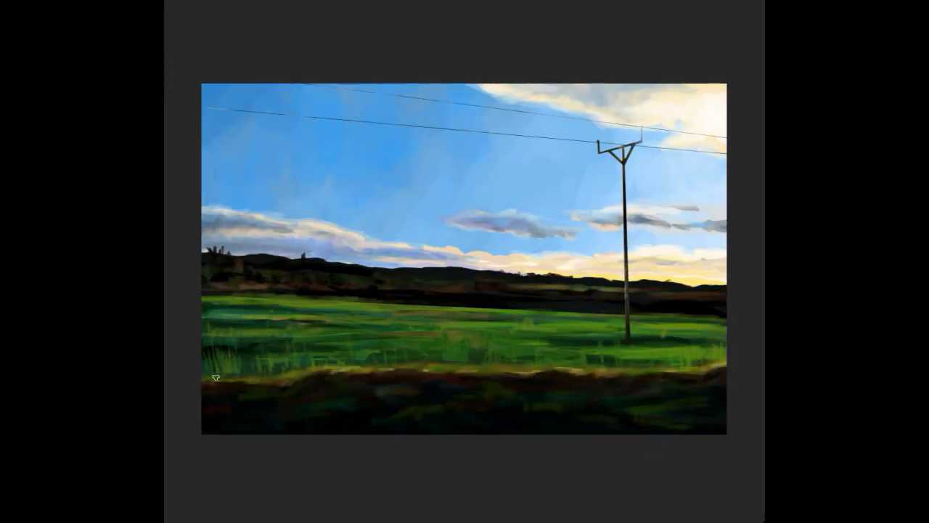
left_click_drag(216, 378, 334, 367)
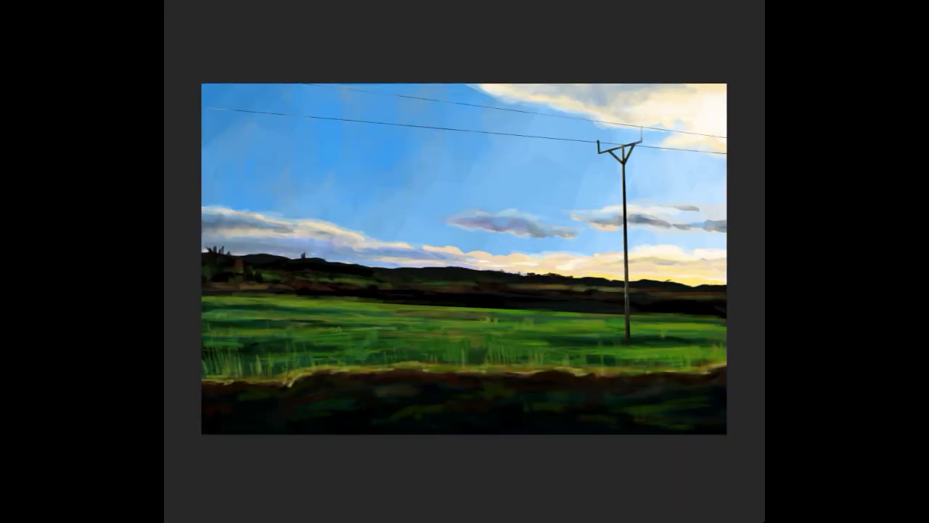
left_click_drag(508, 109, 479, 181)
Spread faint diagonal light rays across the center and left of the sky with a larger brush
mouse_move(574, 117)
left_mouse_down()
mouse_move(523, 204)
mouse_move(465, 251)
left_mouse_up()
left_click_drag(592, 171, 526, 240)
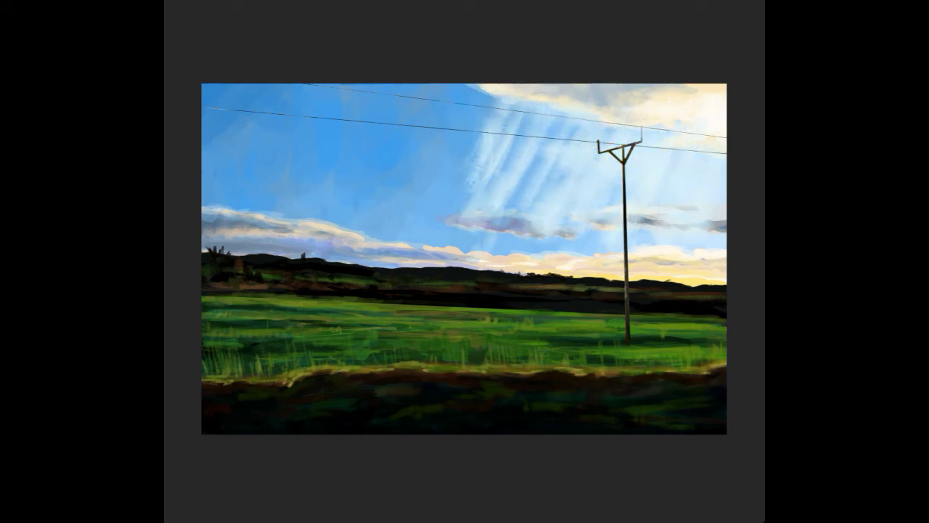
key("ctrl+z")
key("bracketleft")
key("bracketleft")
key("bracketleft")
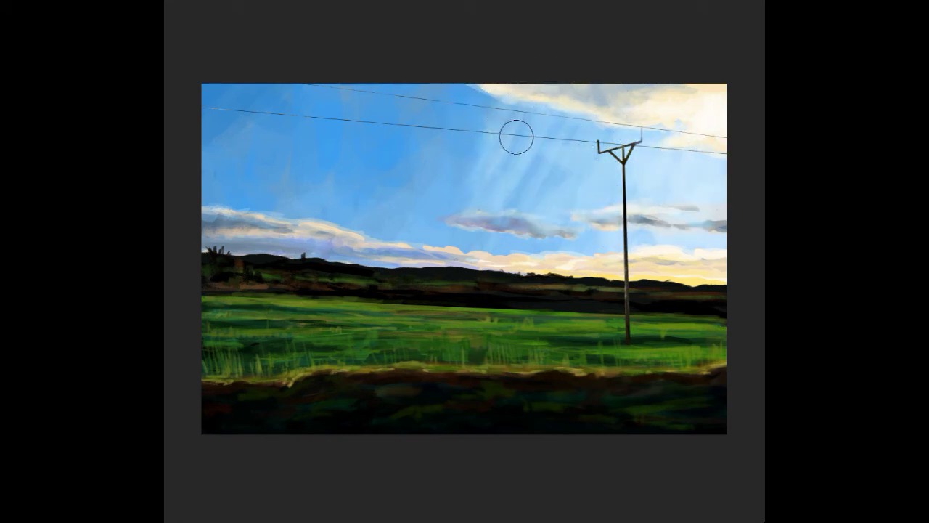
key("bracketright")
key("bracketright")
key("bracketright")
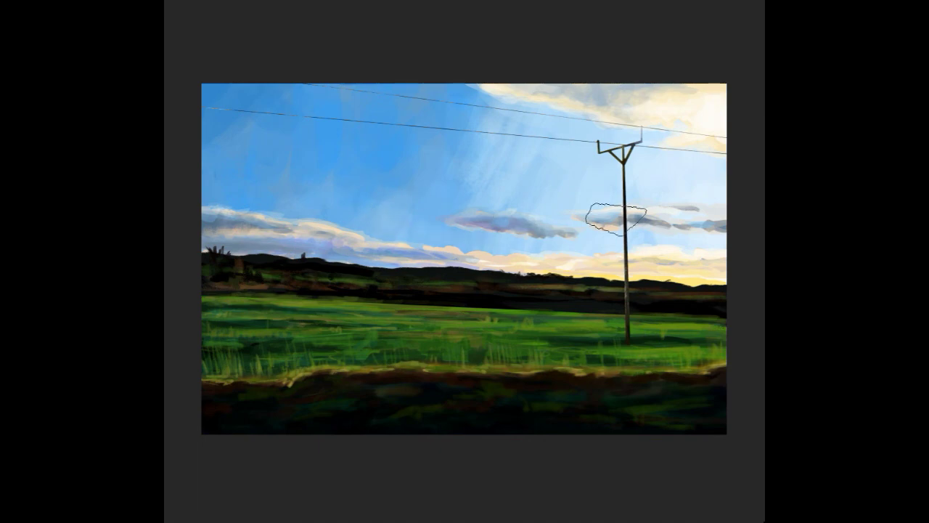
left_click_drag(320, 247, 363, 224)
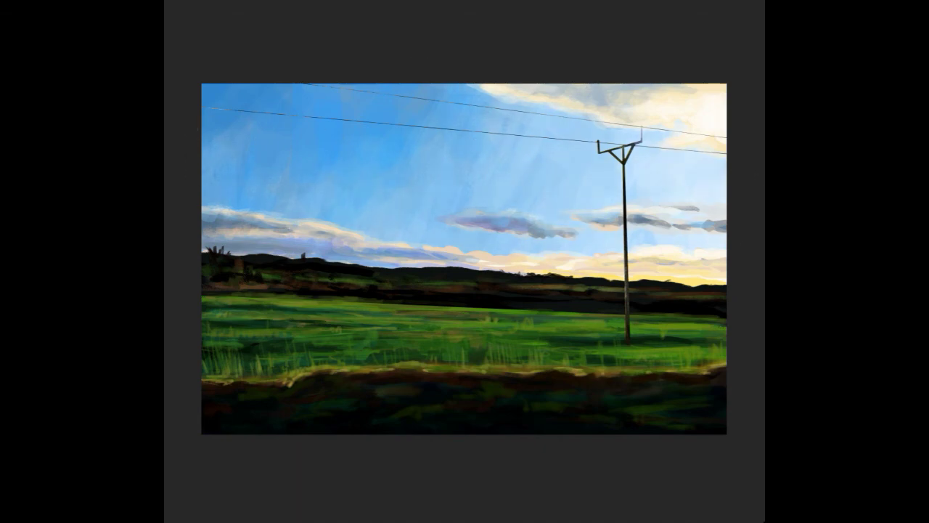
key("ctrl+h")
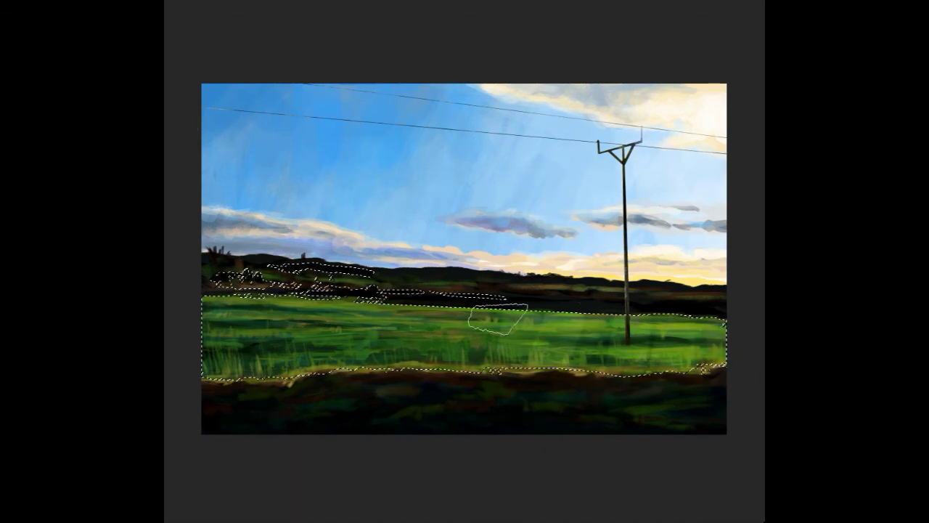
key("ctrl+d")
left_click_drag(705, 295, 488, 271)
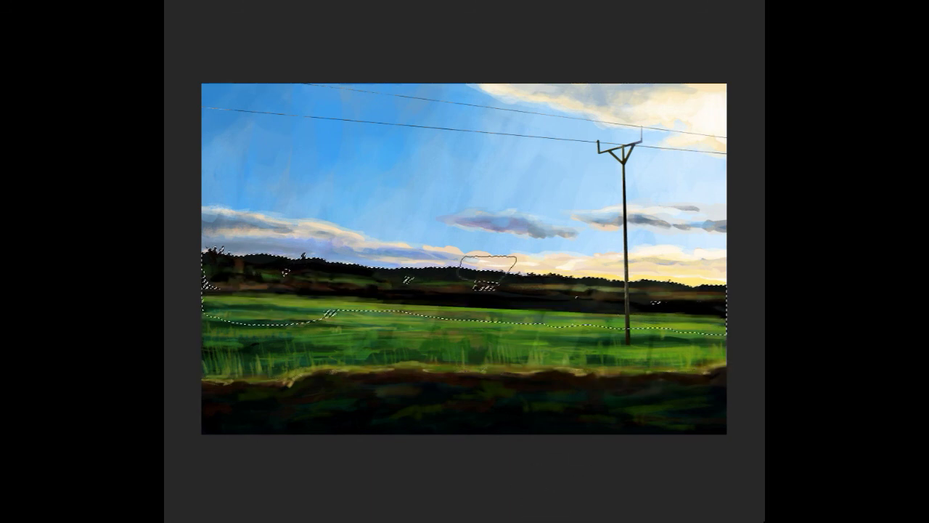
key("ctrl+d")
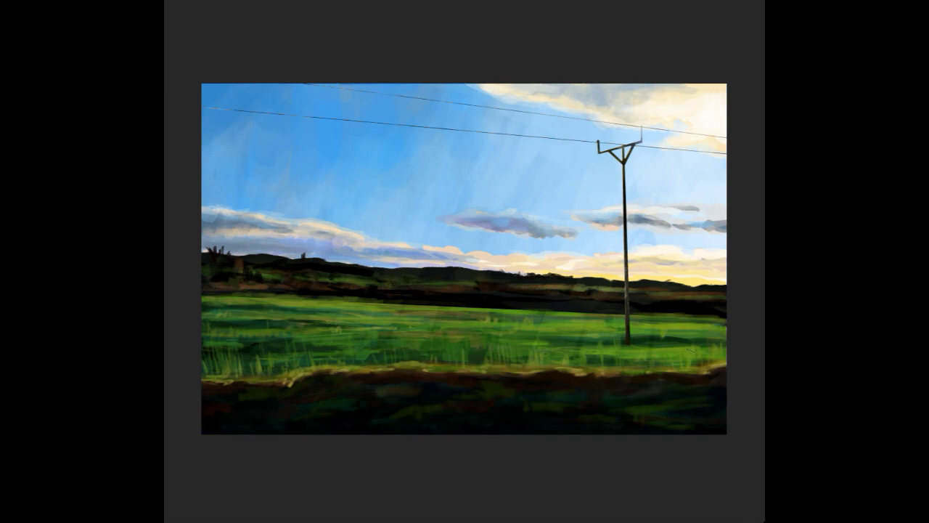
scroll(691, 350, "up", 2)
scroll(486, 339, "up", 3)
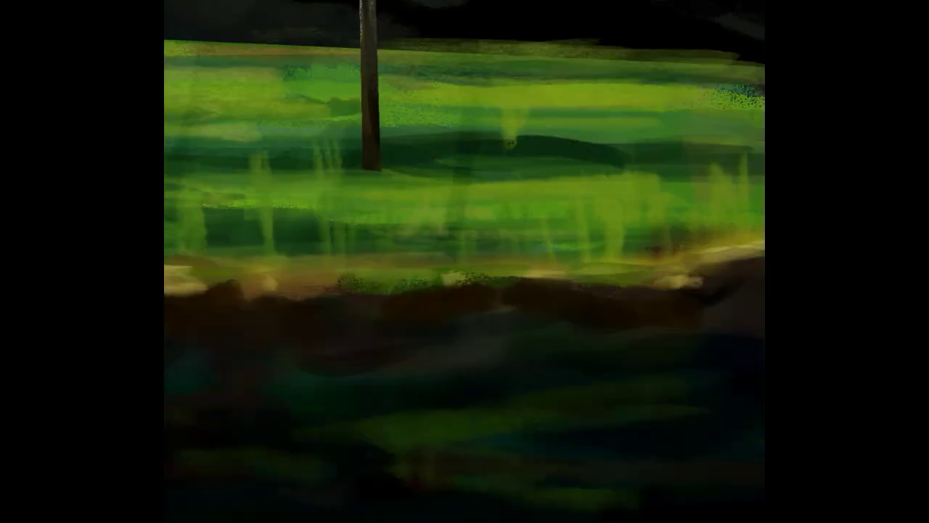
Write a small green signature with the year in the bottom-right corner, then fit the canvas to check it
left_click_drag(301, 403, 424, 354)
left_click_drag(367, 400, 356, 444)
left_click_drag(435, 396, 559, 428)
left_click_drag(331, 334, 581, 319)
left_click_drag(700, 305, 610, 465)
left_click_drag(319, 472, 346, 499)
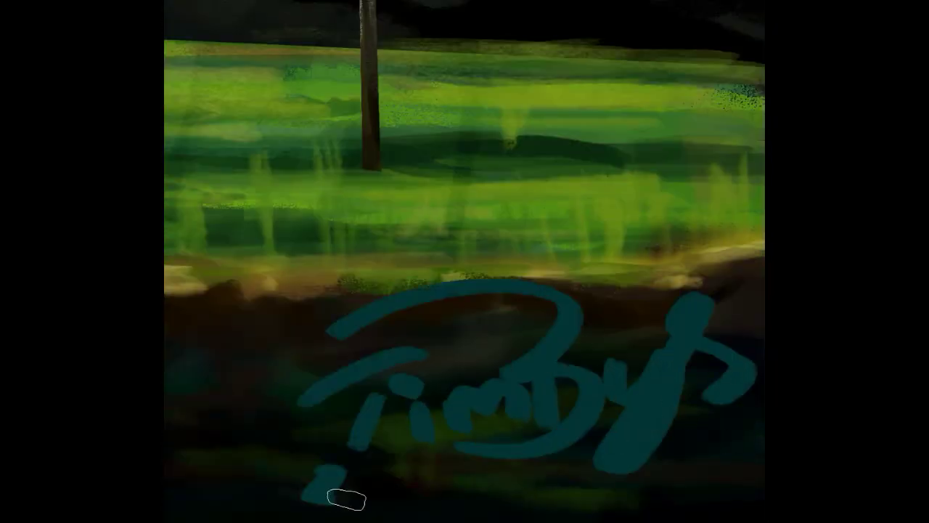
key("ctrl+0")
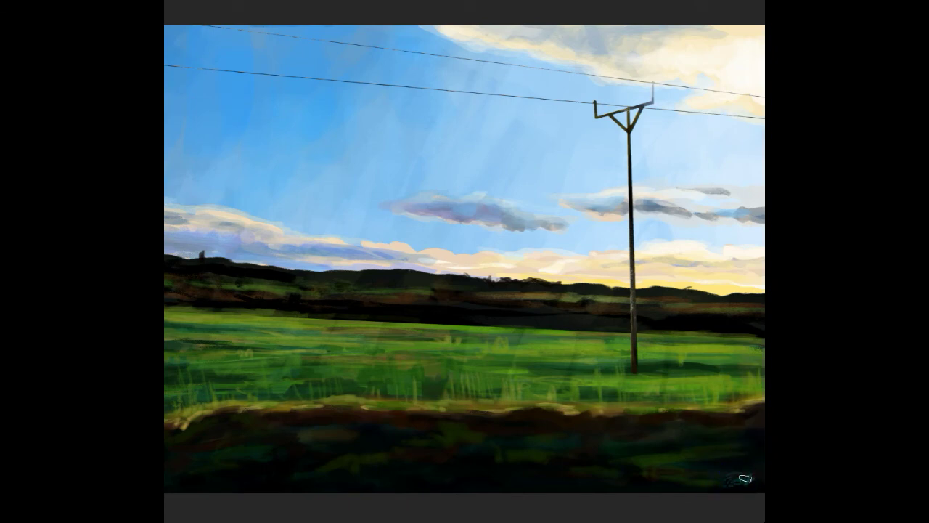
scroll(750, 450, "up", 3)
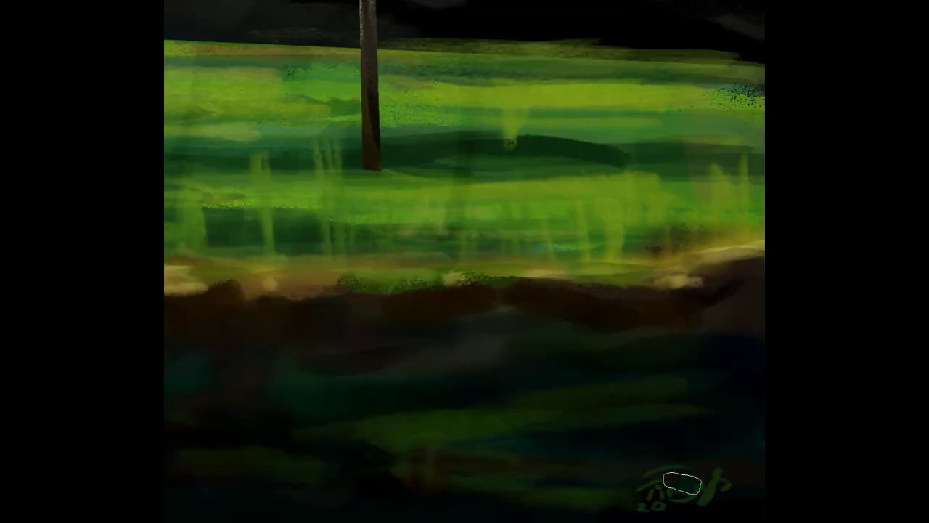